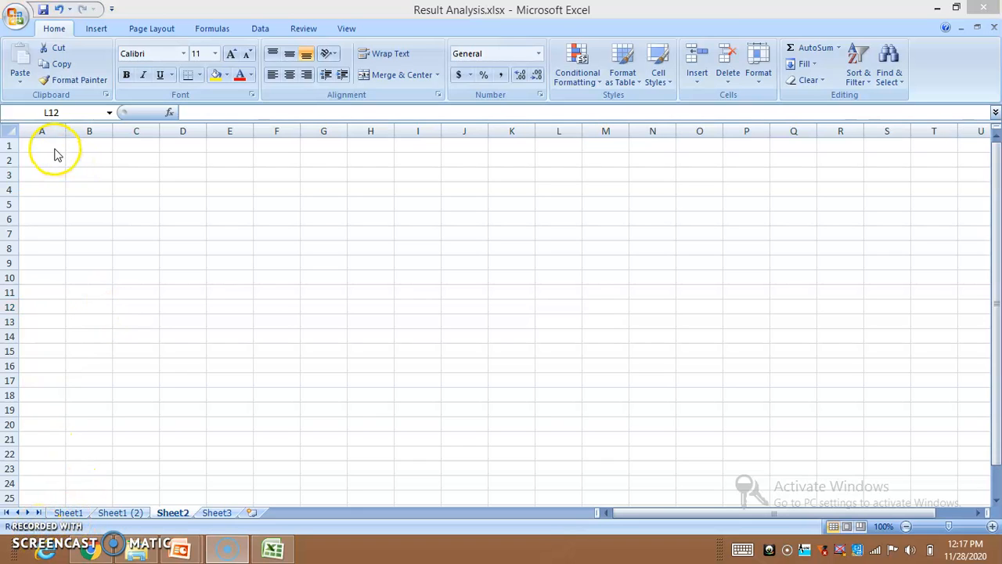
- Enter the headings KARAIKAL POLYTECHNIC COLLEGE in cell A1 and VARICHIKUDY, KARAIKAL in cell A2
click(54, 147)
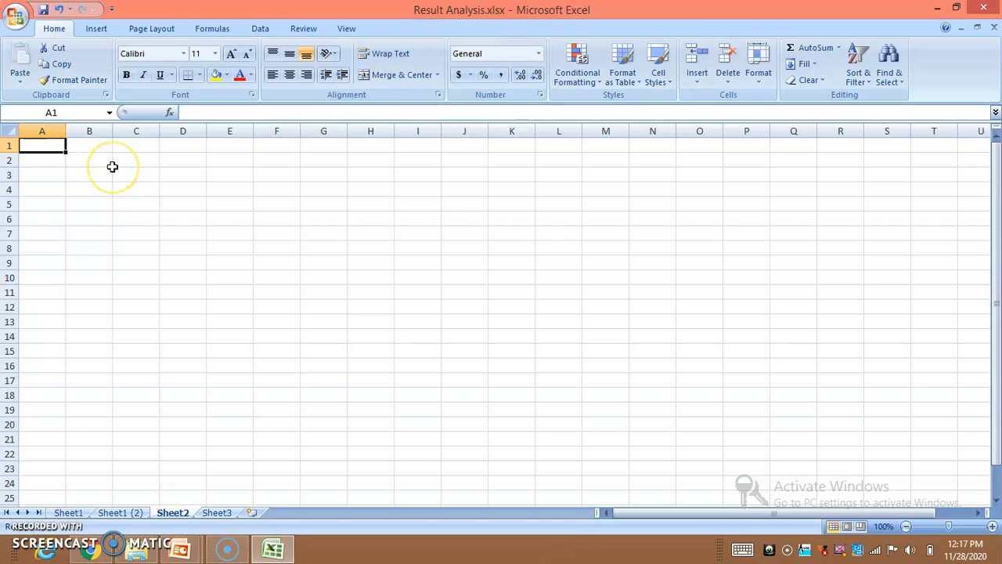
text(kARAIKAL POLYTECHNIC COLLEGE)
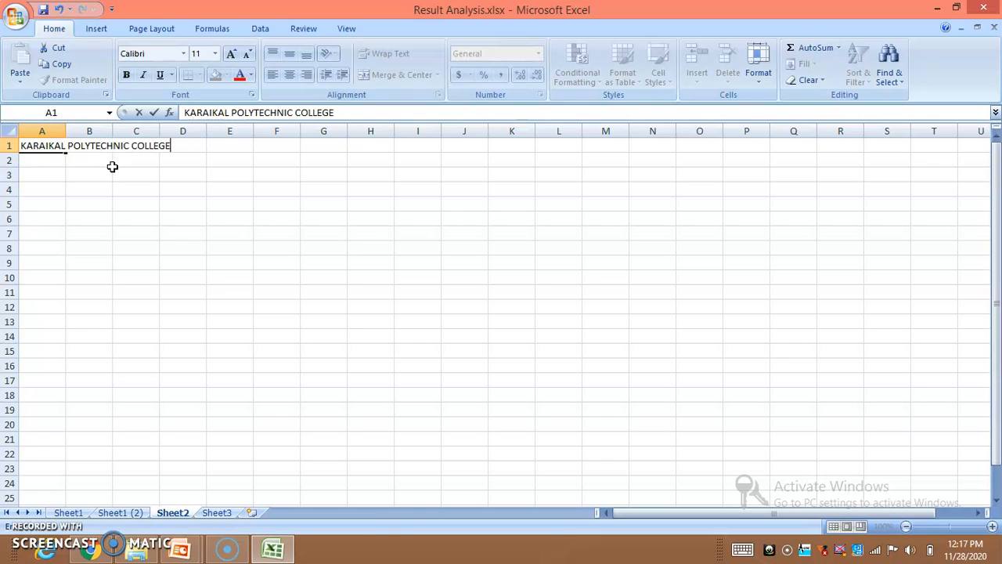
key(Return)
text(VARICHIKUDY, KARAIA)
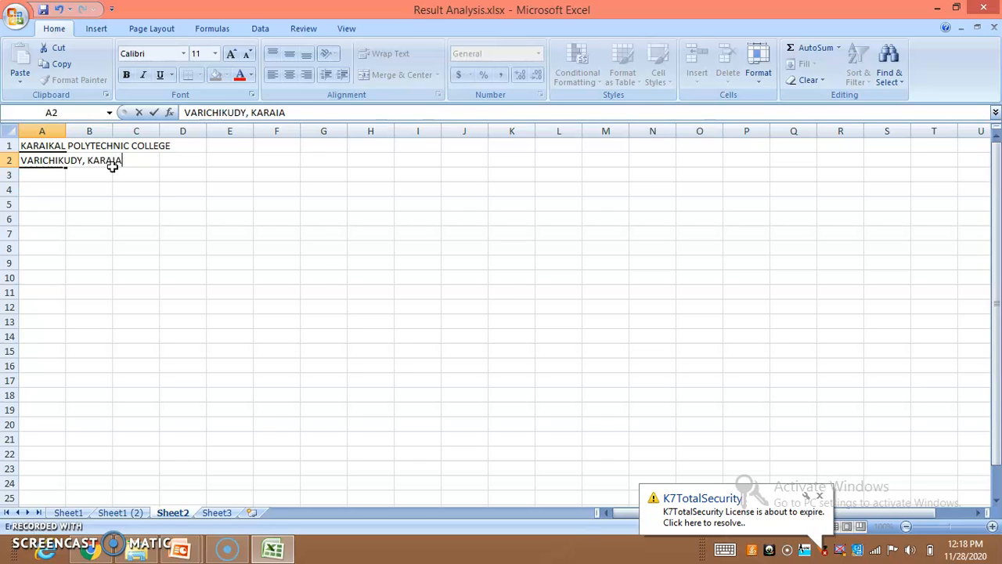
key(Return)
- Enter the column headers Reg No in cell A5 and Name of the Student in cell B5
key(Return)
key(Return)
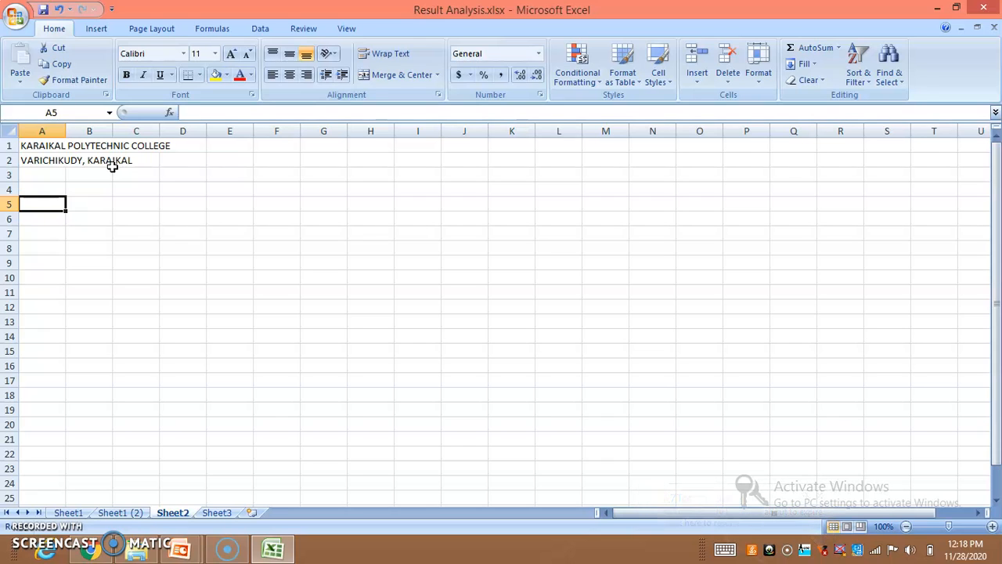
key(F2)
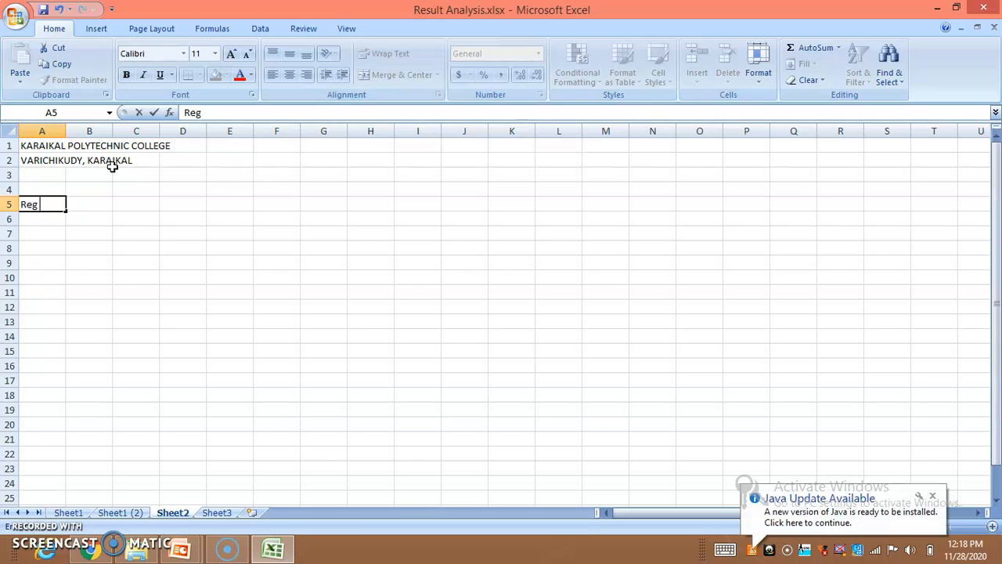
key(Tab)
text(Name of)
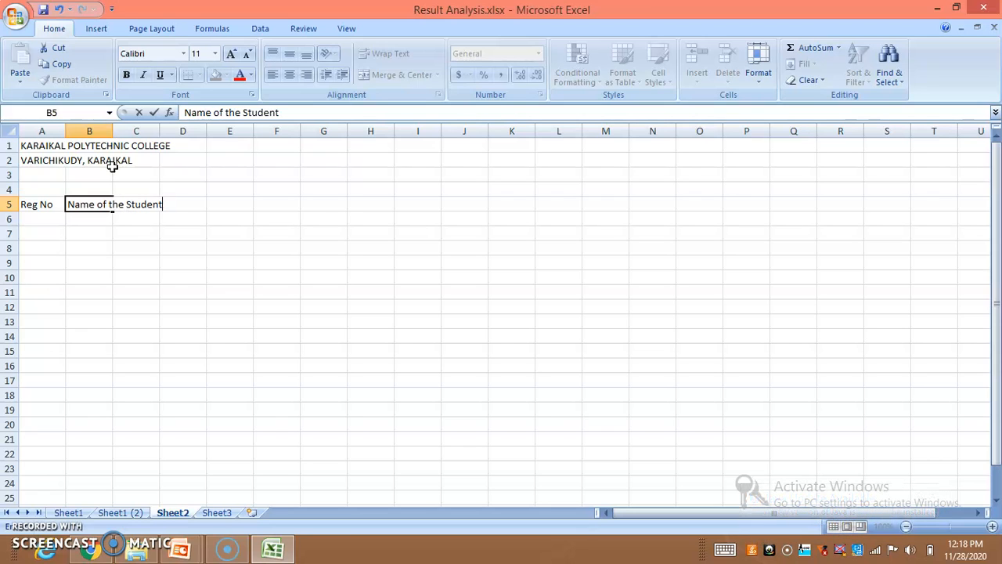
click(94, 232)
- Wrap the text of the Name of the Student header in B5 and widen column B slightly
click(94, 204)
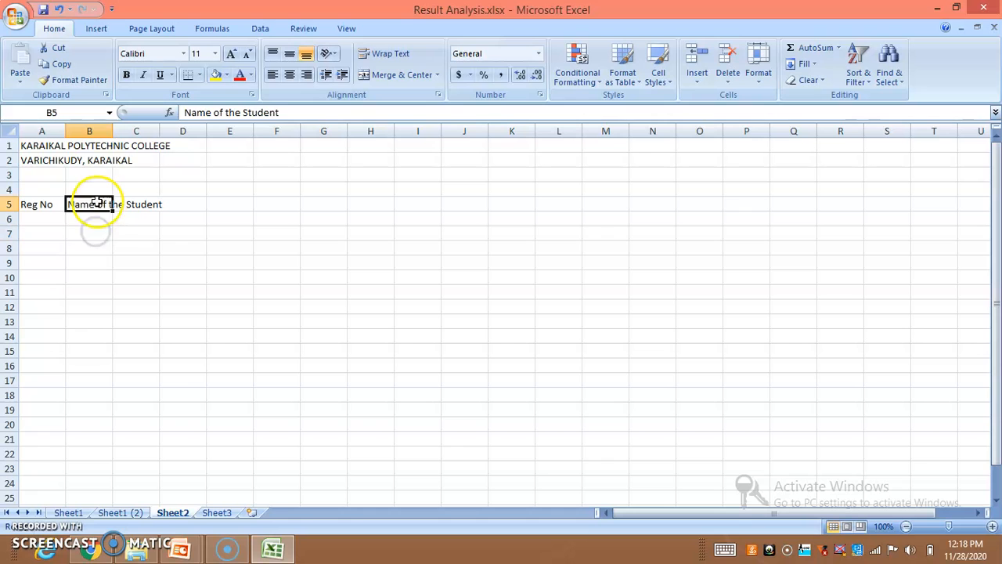
drag(113, 131, 168, 130)
key(ctrl+z)
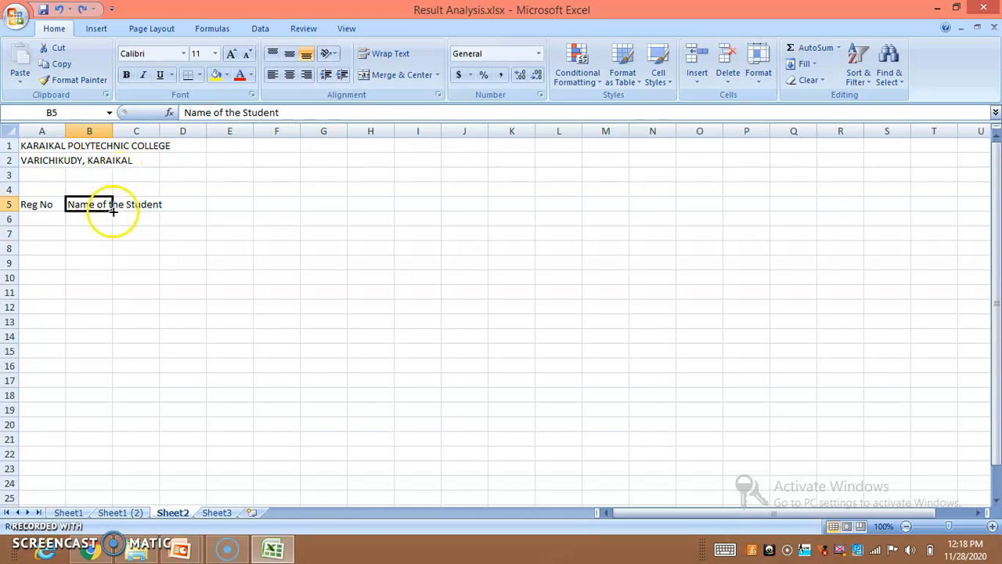
click(378, 53)
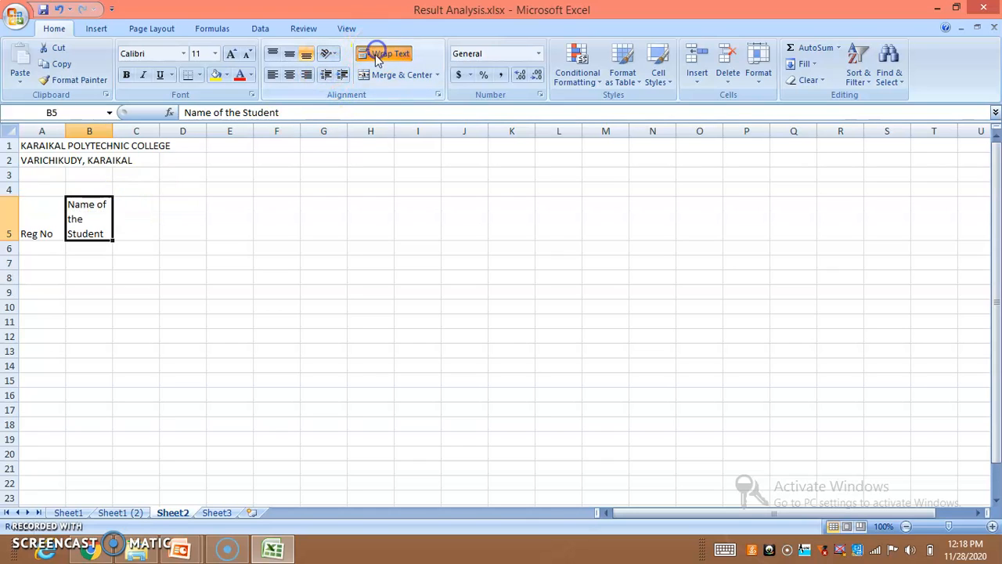
drag(113, 131, 121, 130)
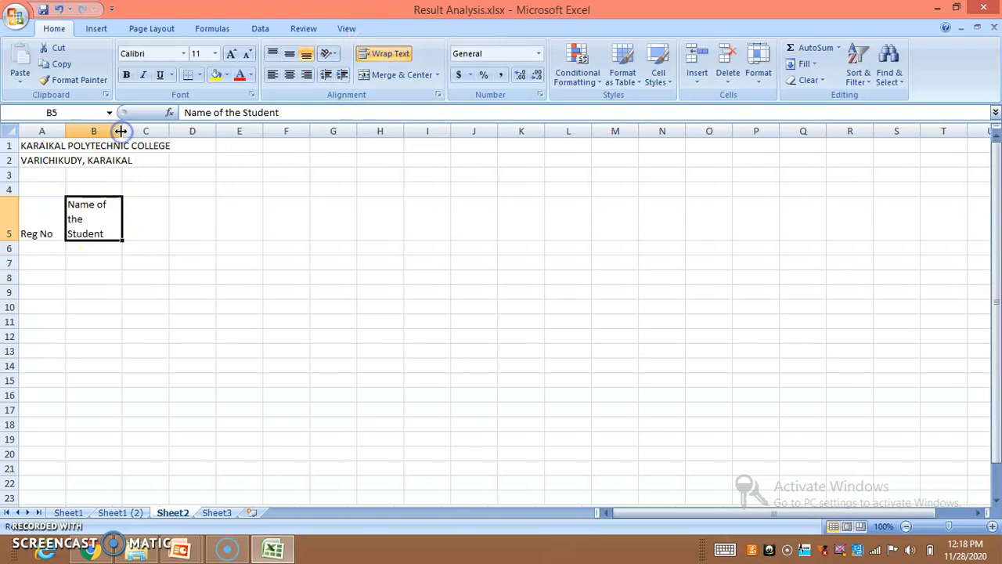
- Enter the subject header Operating system in cell C5 and widen column C
click(149, 227)
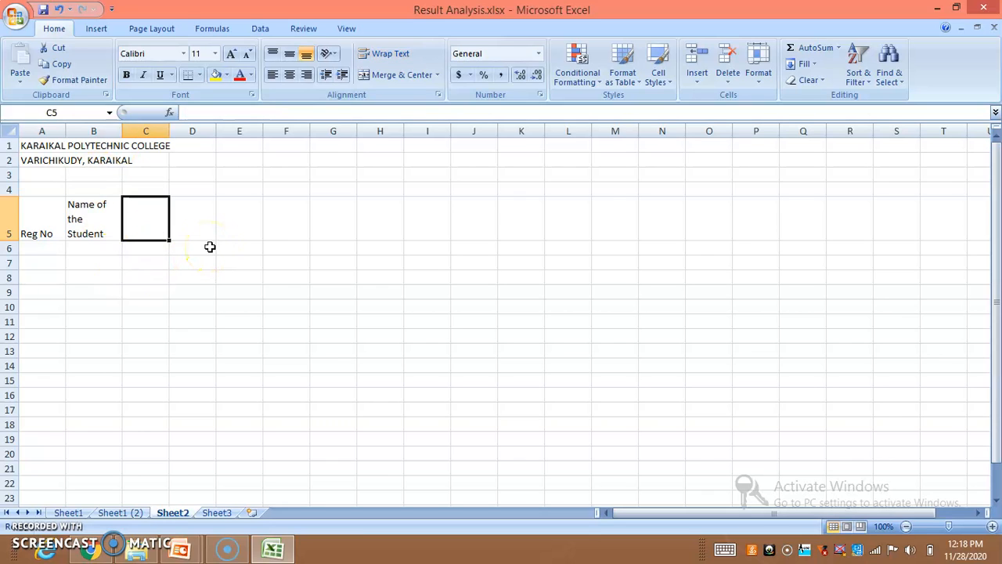
text(M)
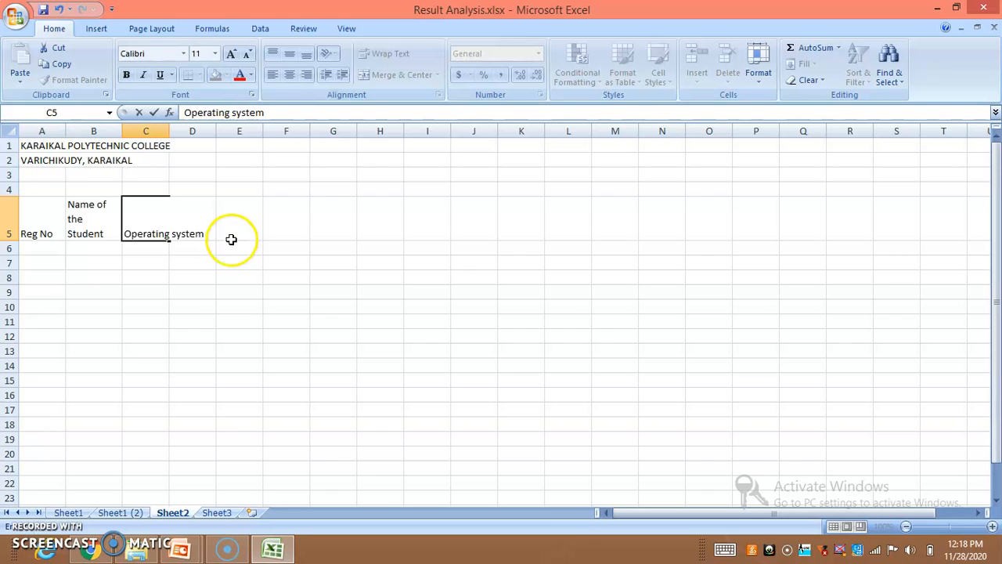
drag(338, 248, 345, 263)
click(173, 231)
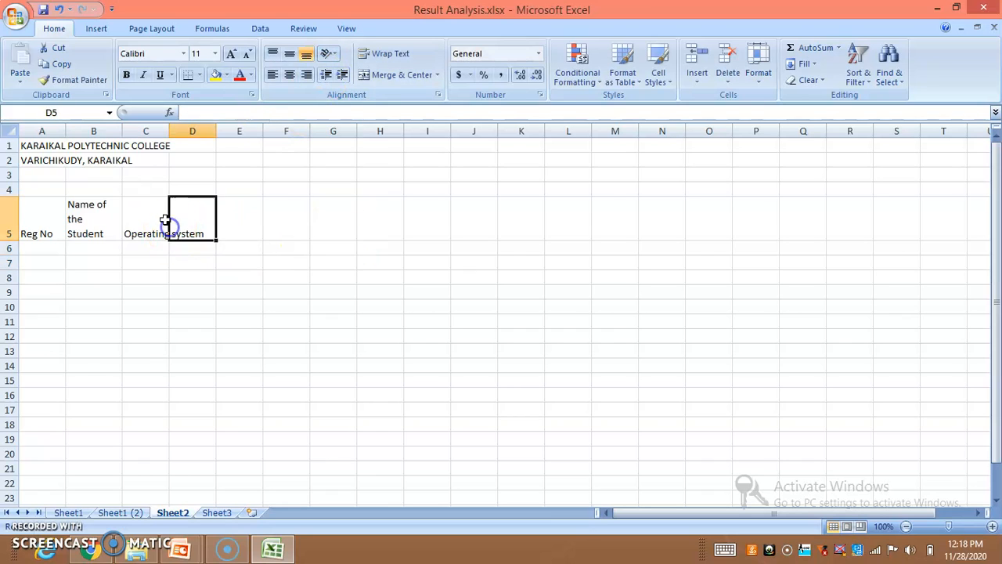
click(156, 210)
drag(169, 131, 209, 138)
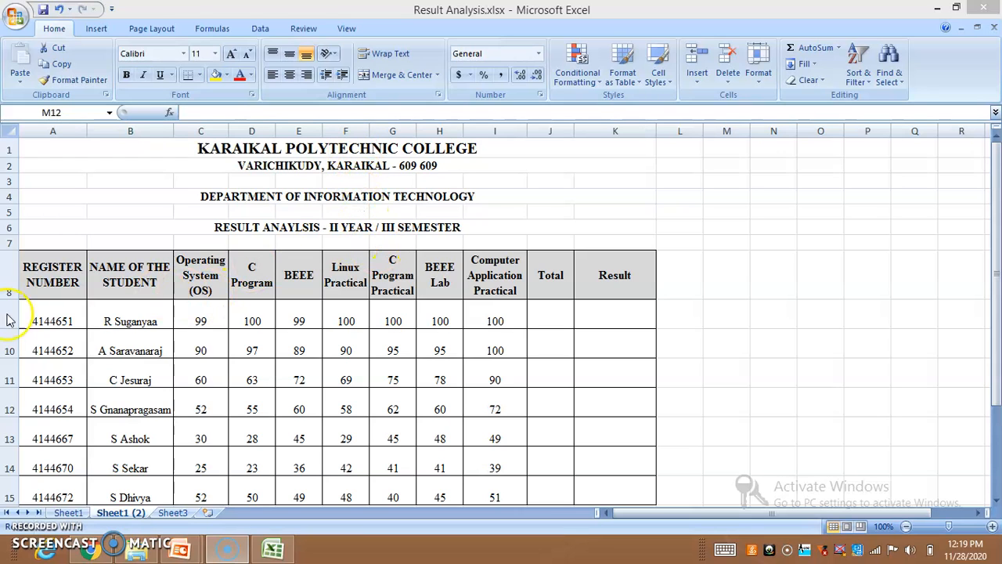
double_click(64, 282)
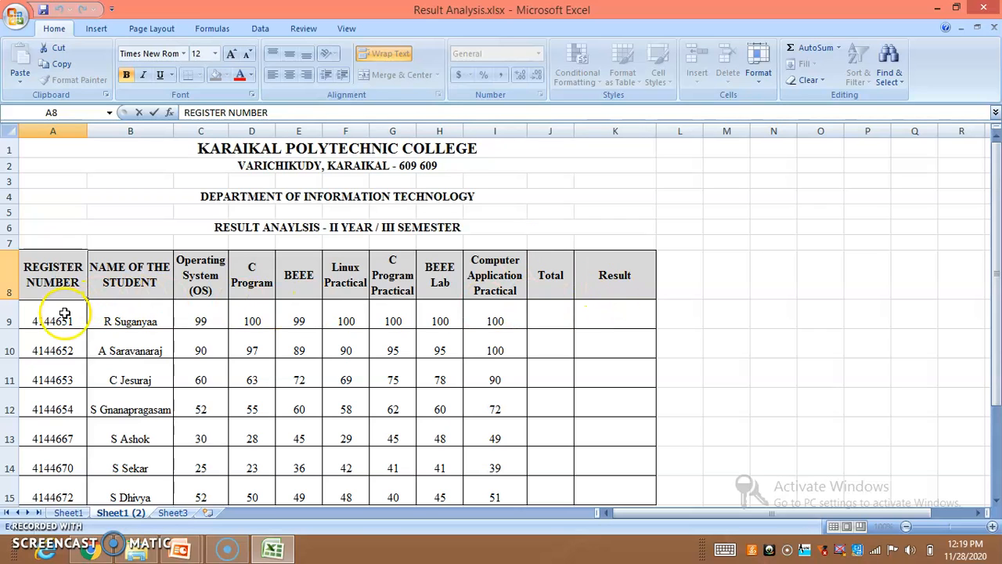
click(132, 282)
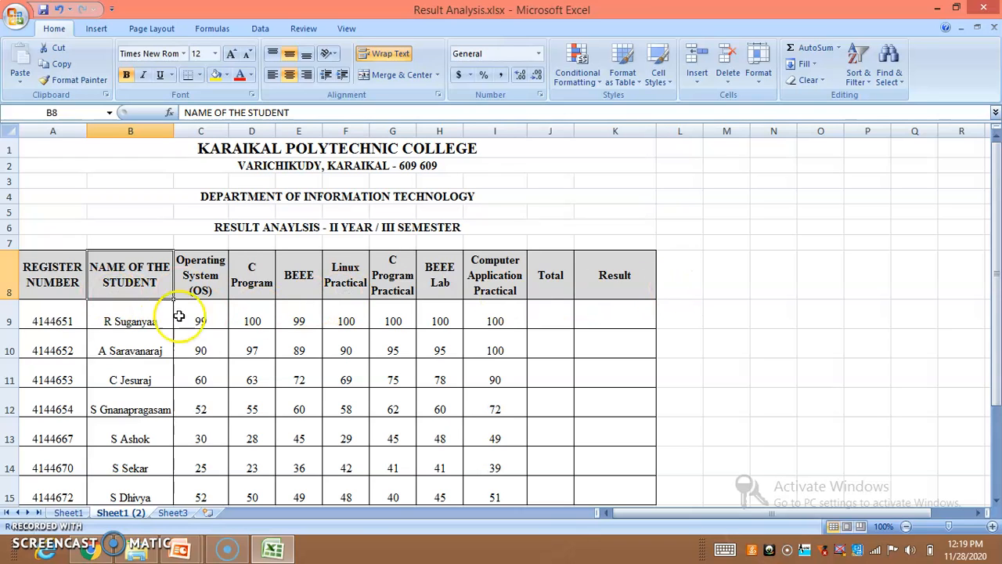
- Calculate the first student's total in cell J9 with the formula =sum(C9:I9)
scroll(86, 328, down, 1)
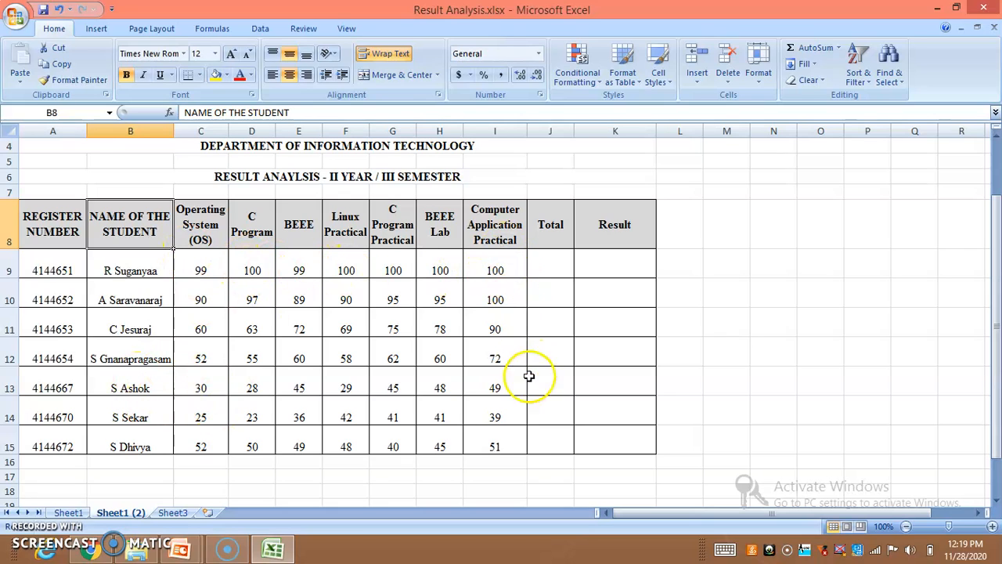
click(558, 264)
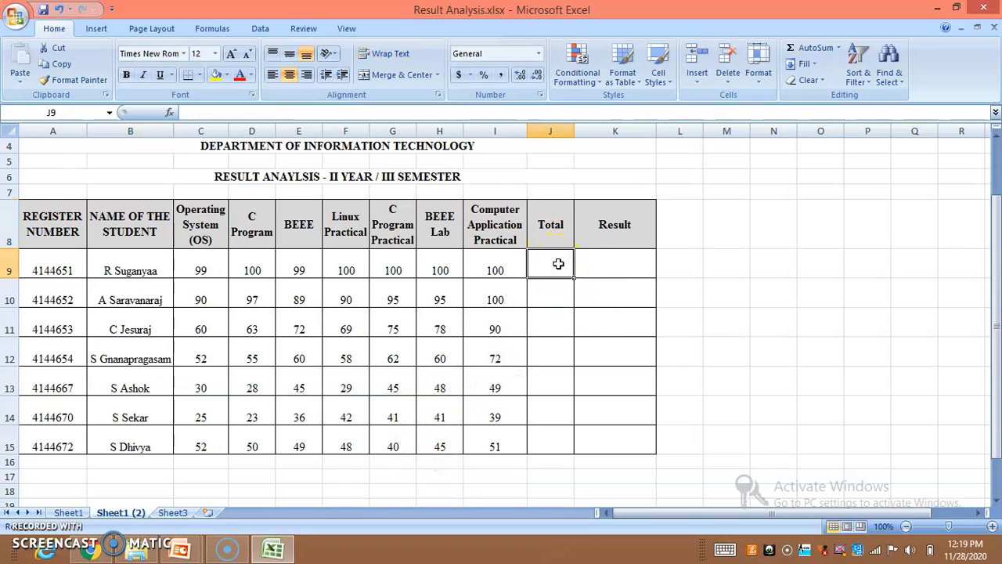
click(551, 271)
click(556, 271)
text(=sum()
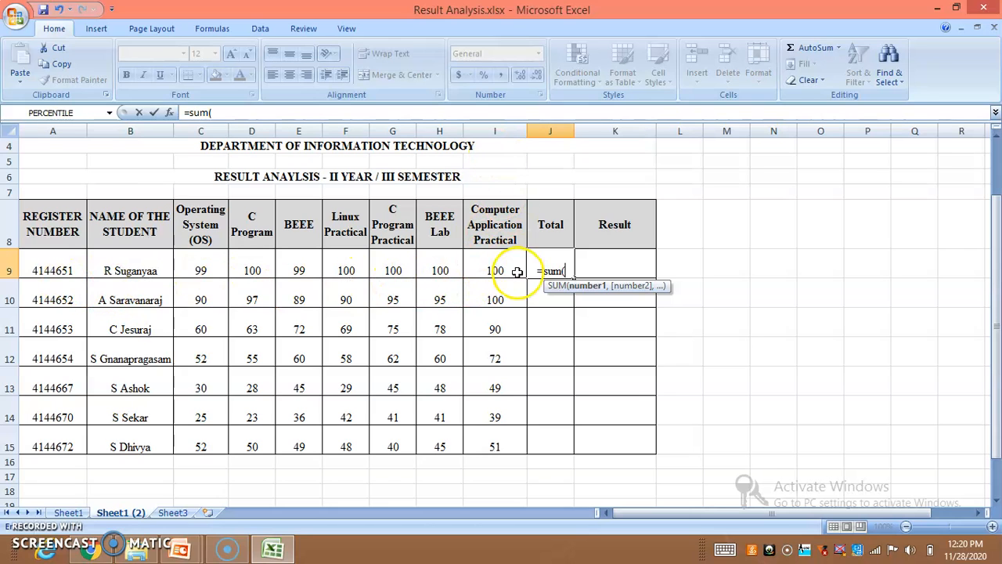
click(201, 268)
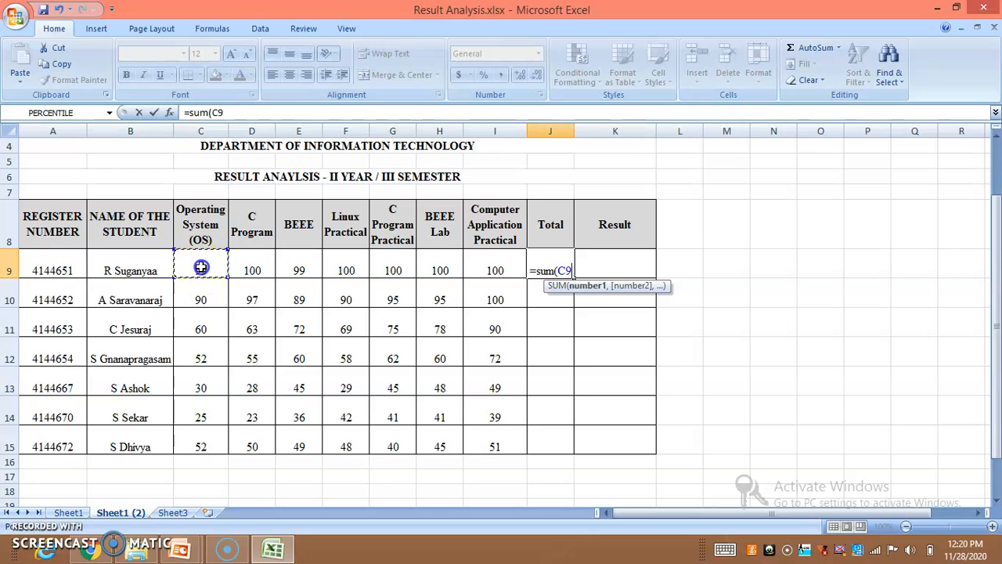
drag(201, 268, 482, 271)
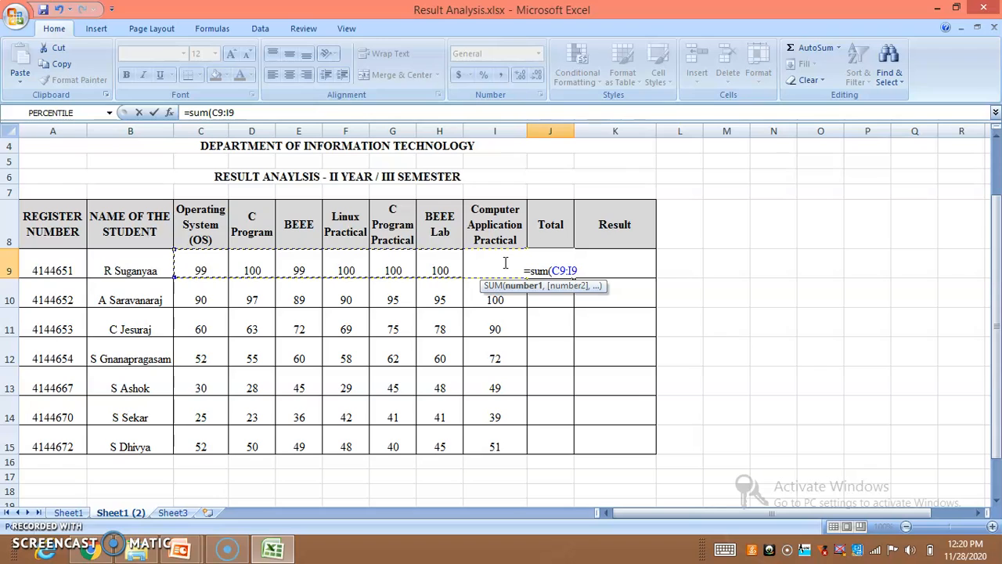
text())
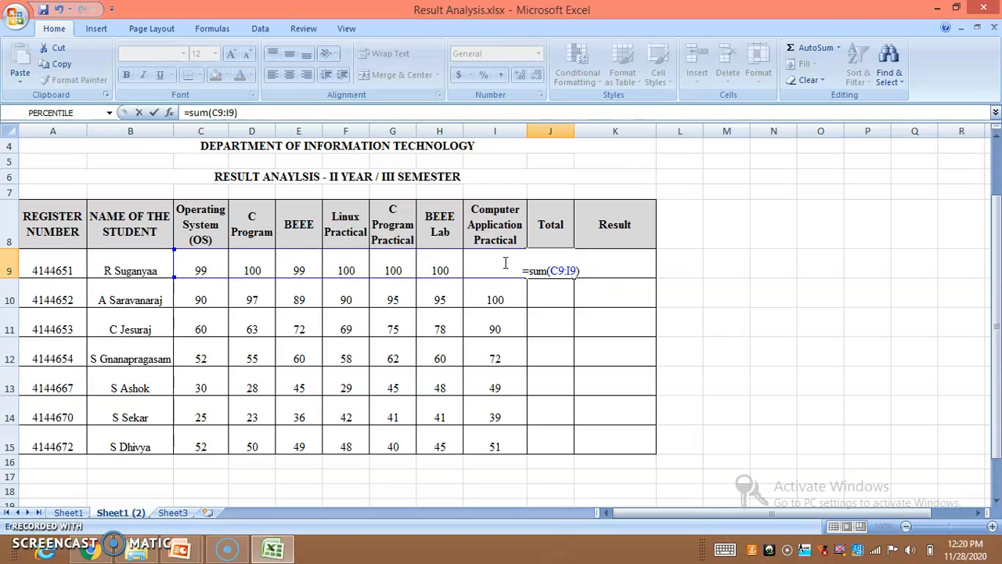
key(Return)
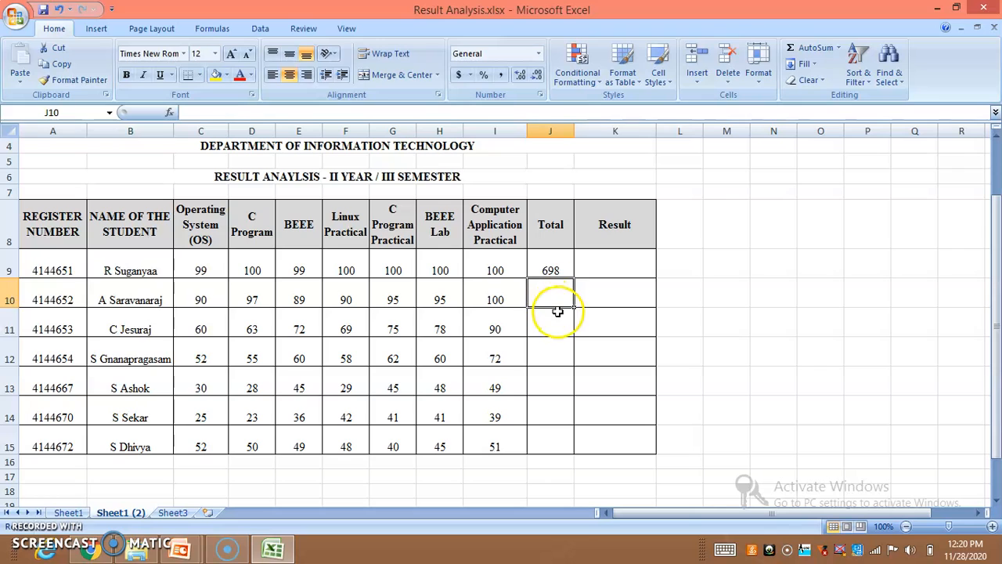
- Fill the total formula from J9 down through J15 for the remaining students
click(551, 264)
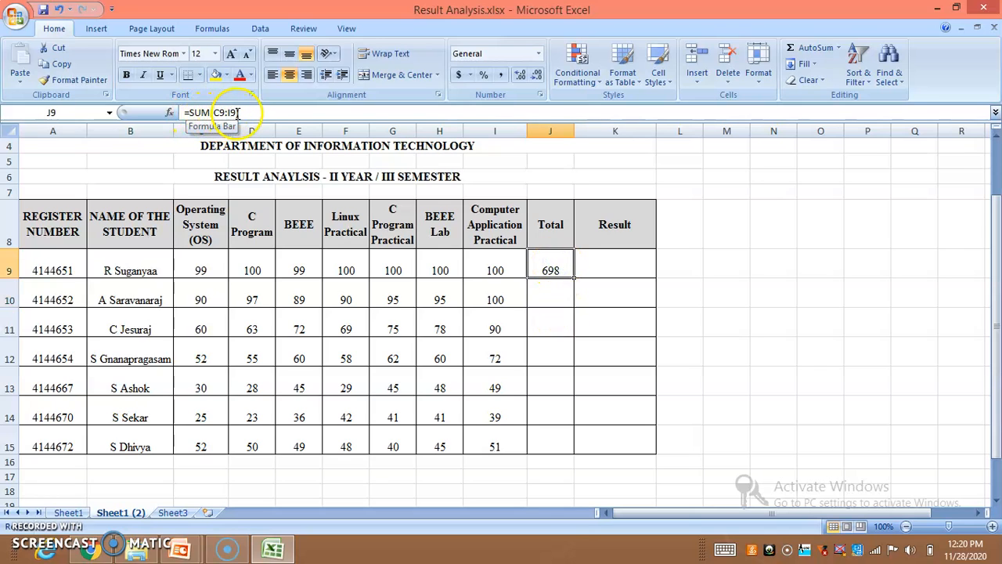
click(558, 298)
click(557, 302)
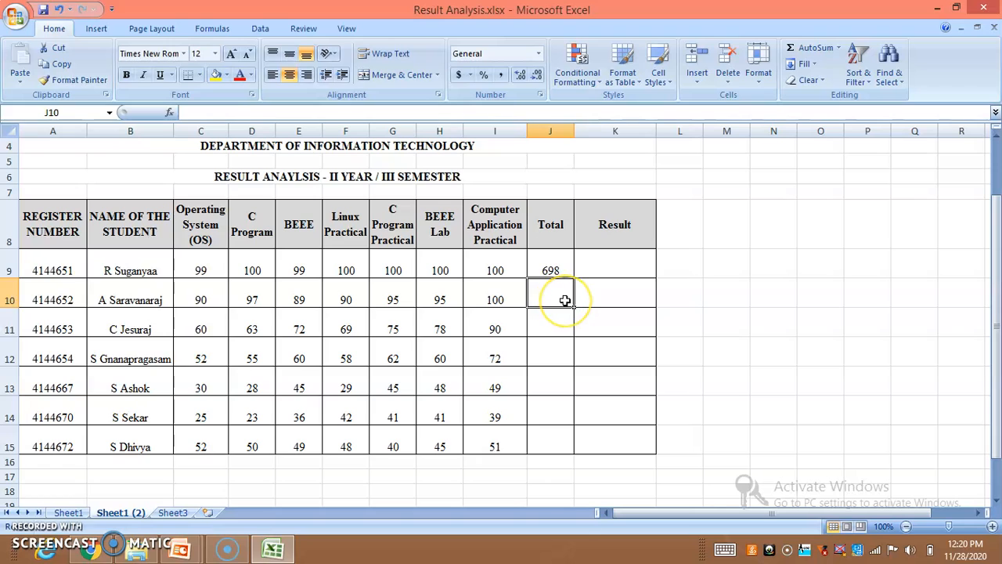
click(564, 258)
click(574, 278)
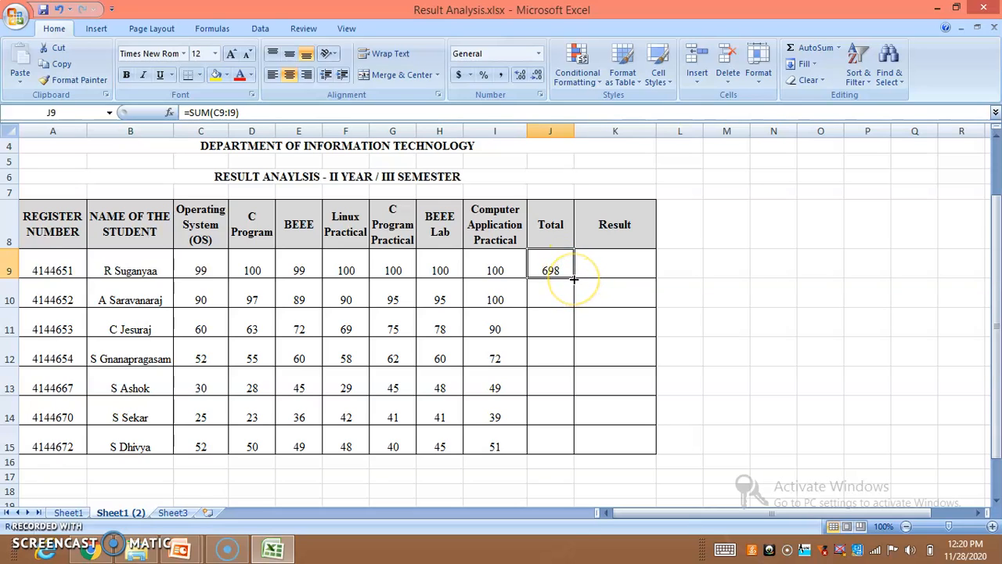
drag(574, 278, 576, 446)
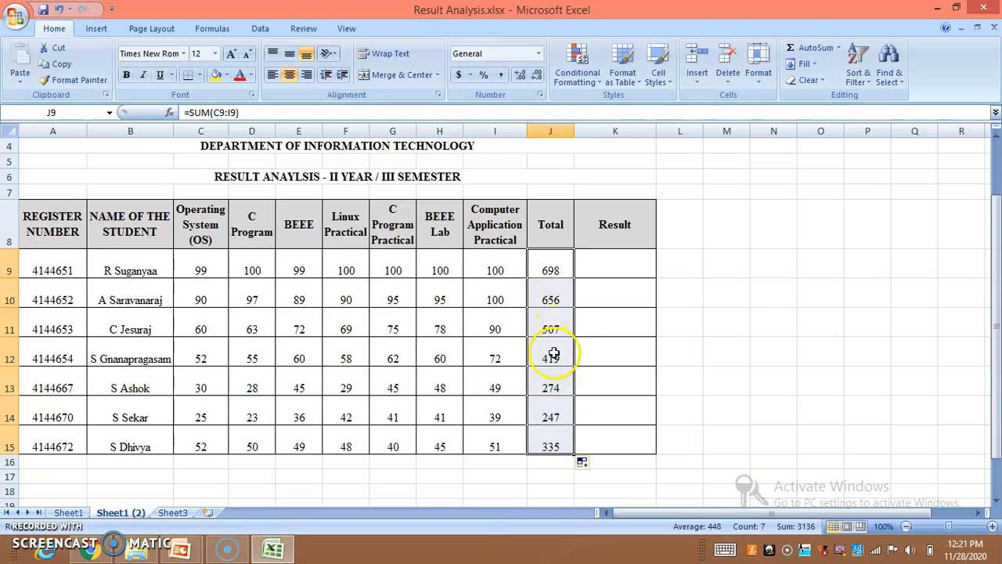
- Check the copied SUM formulas in the Total column from J10 to J15
double_click(549, 302)
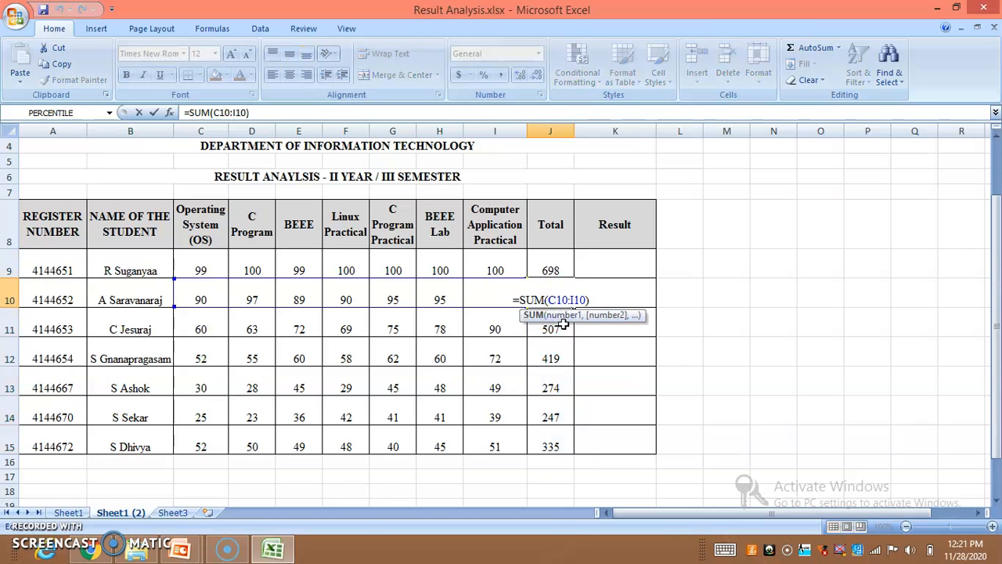
click(553, 318)
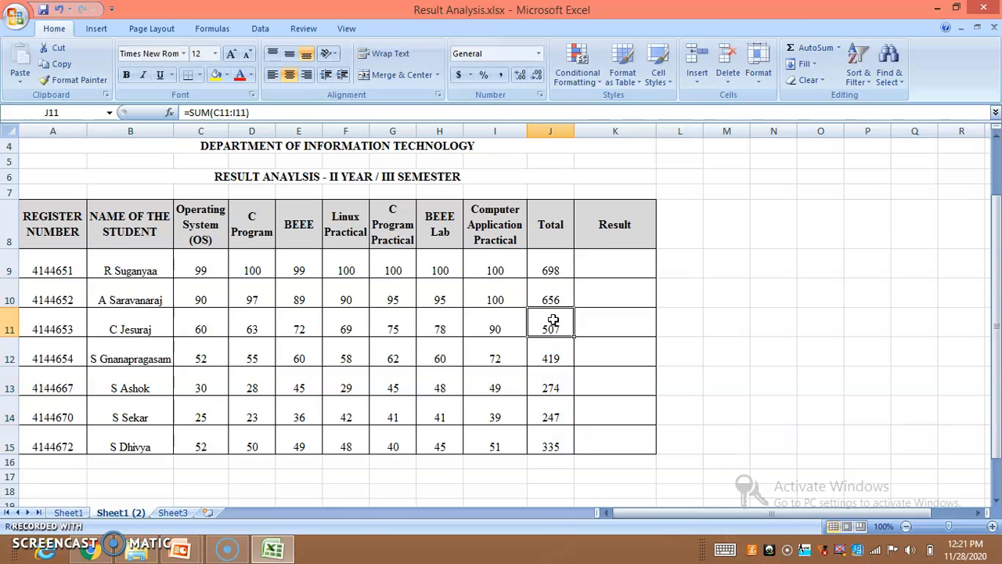
click(558, 362)
click(559, 378)
click(562, 415)
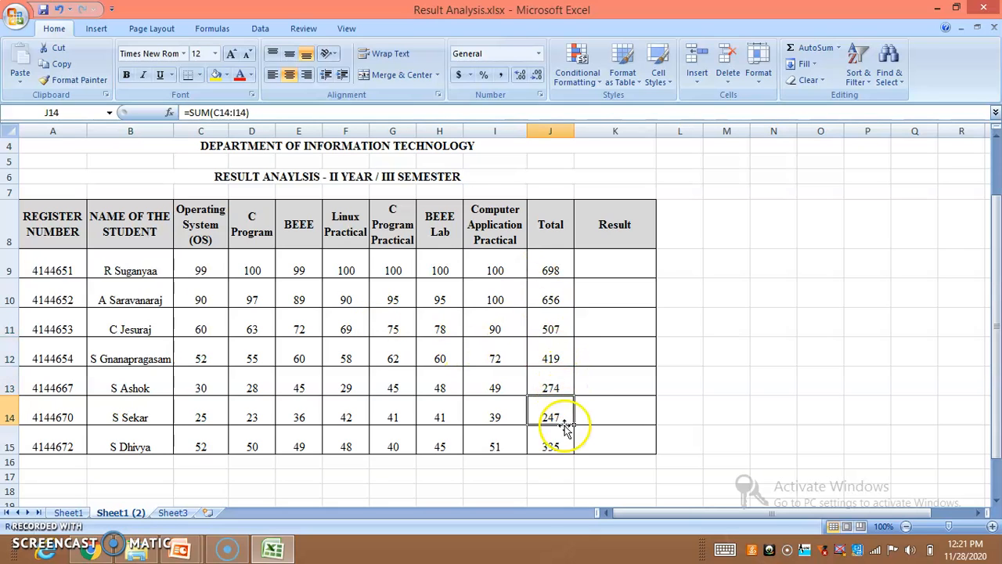
click(564, 437)
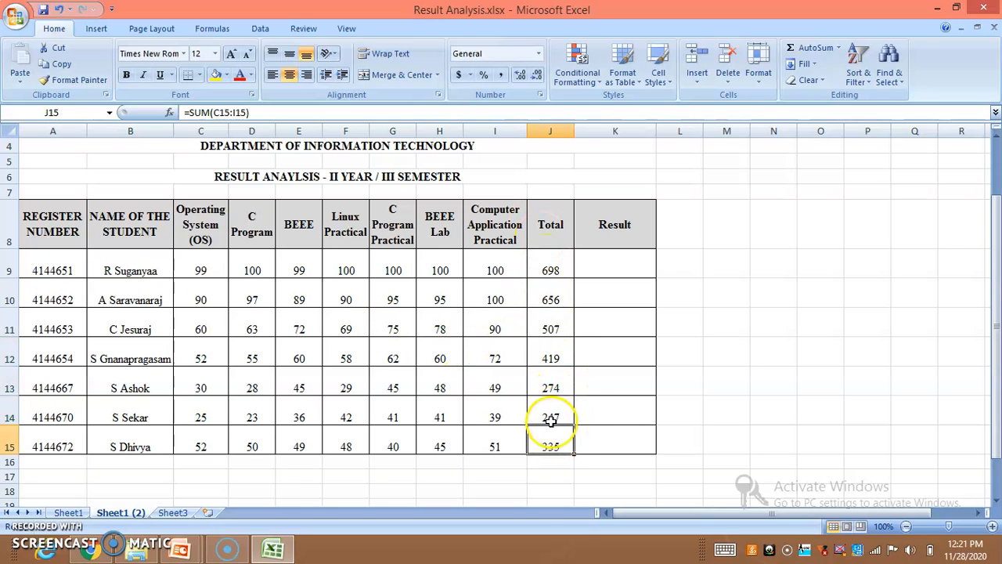
click(549, 259)
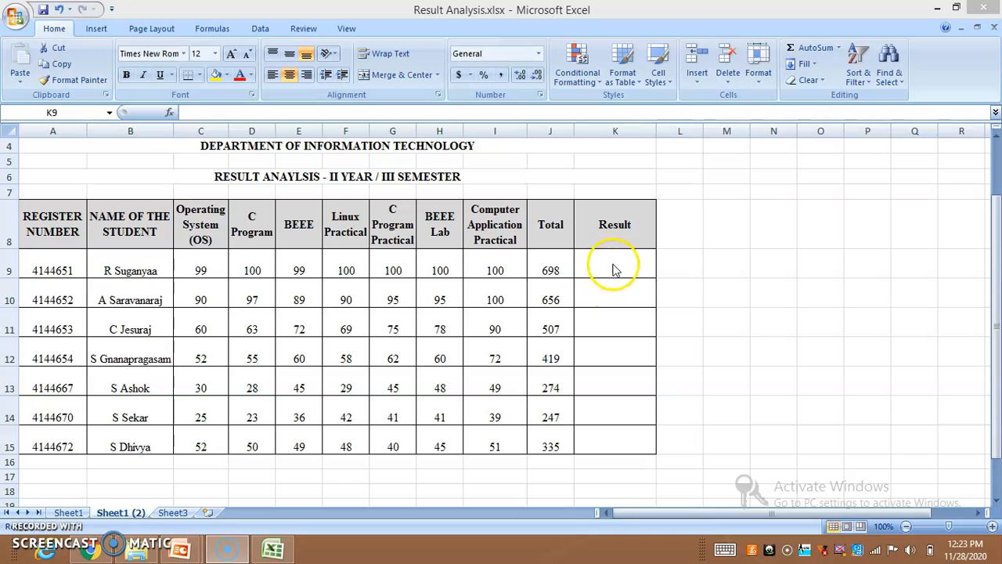
- Begin the first student's result formula in cell K9 with =IF(AND(
click(613, 265)
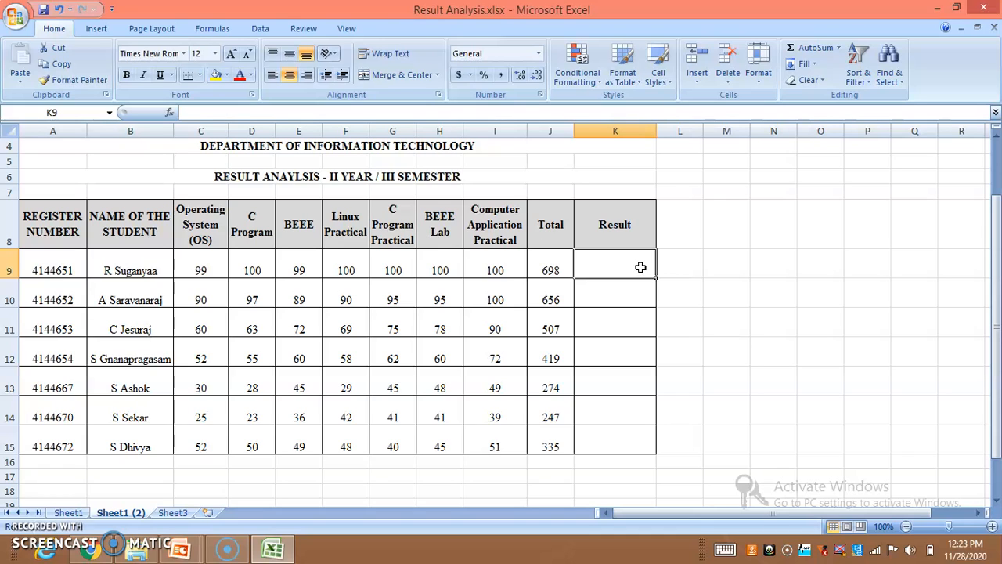
click(224, 112)
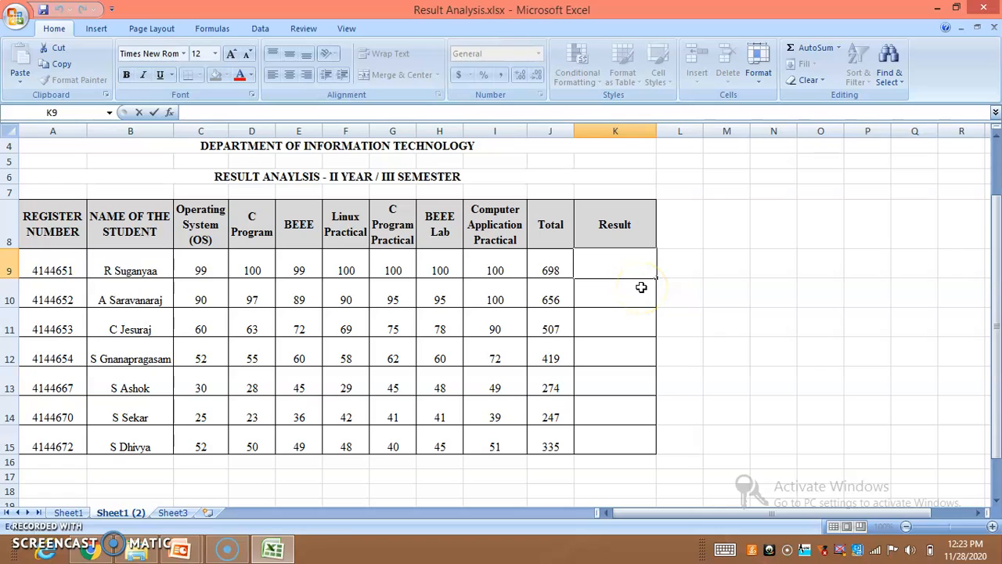
text(=)
key(BackSpace)
text(=)
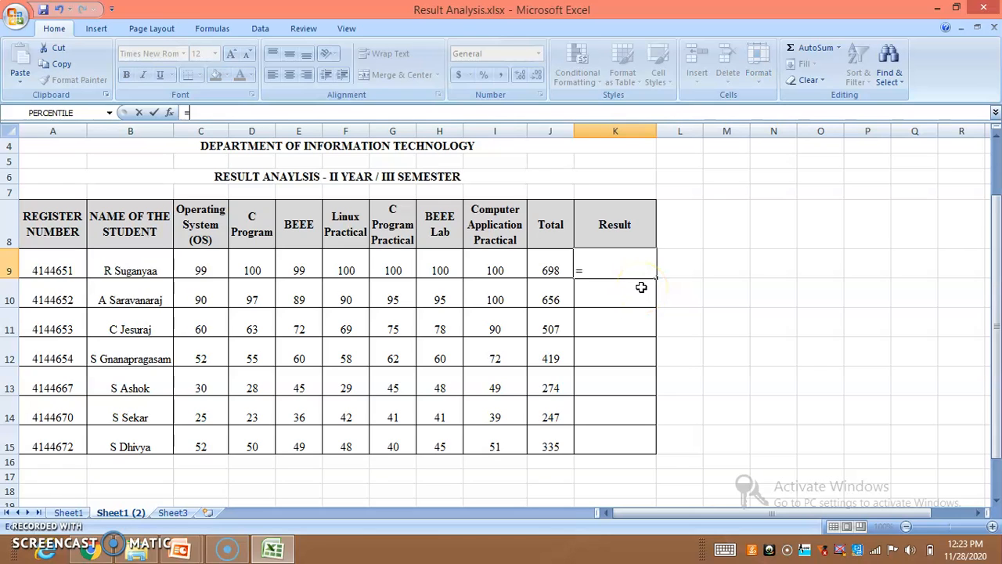
text(IF)
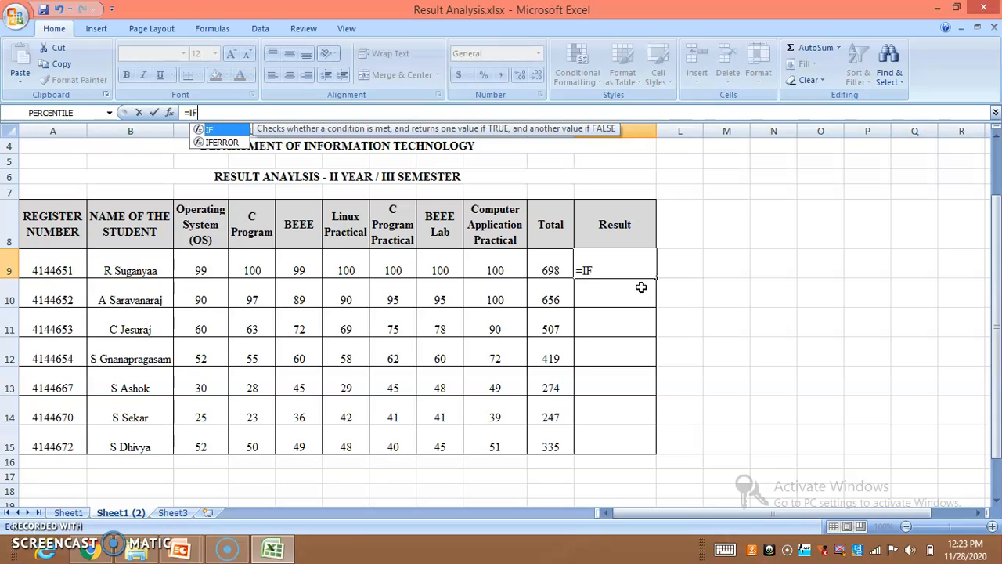
text(()
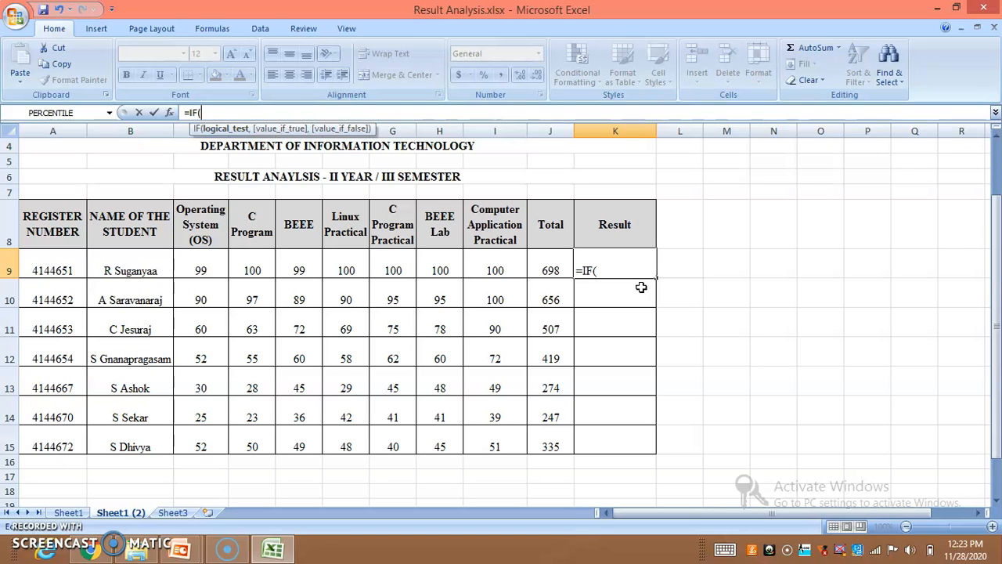
text(AND)
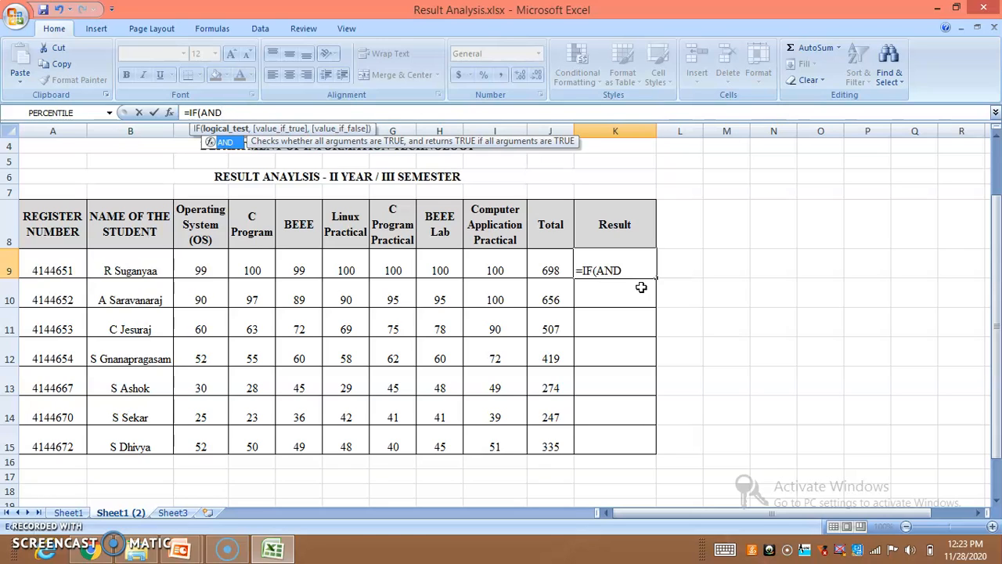
text(()
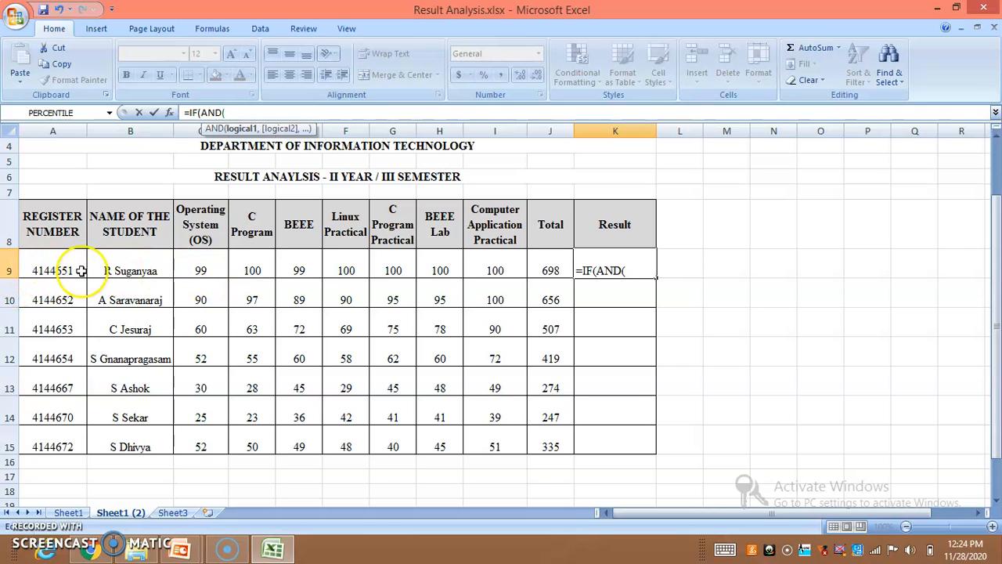
- Add the pass conditions C9>=35, D9>=35 and E9>=35 to the AND test in the K9 formula
click(201, 261)
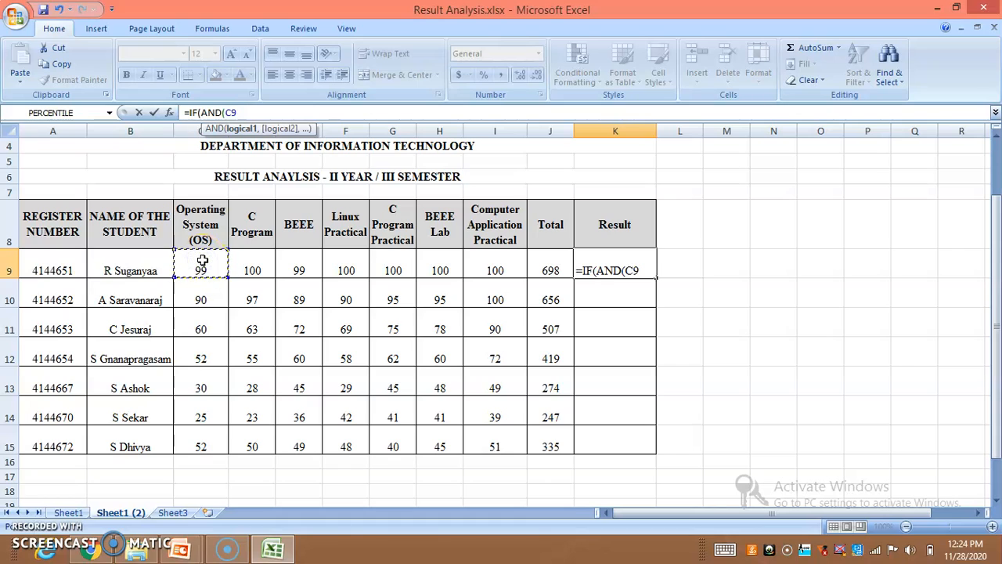
text(>=35)
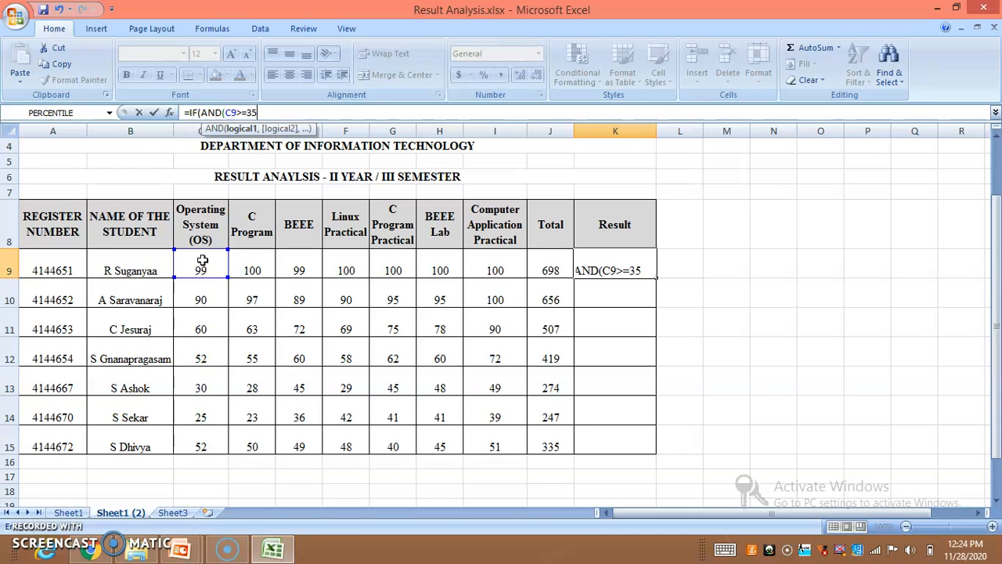
text(,)
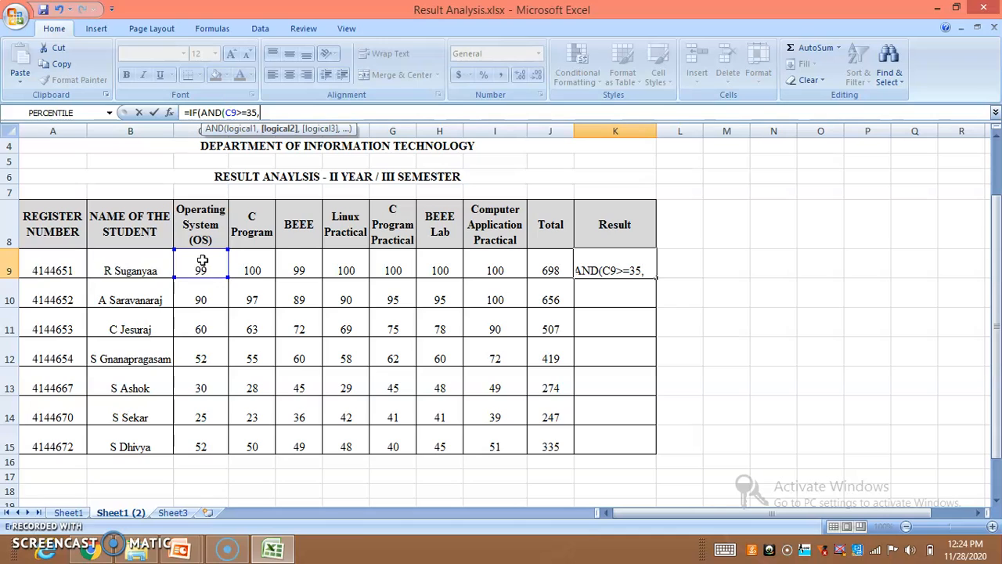
click(261, 263)
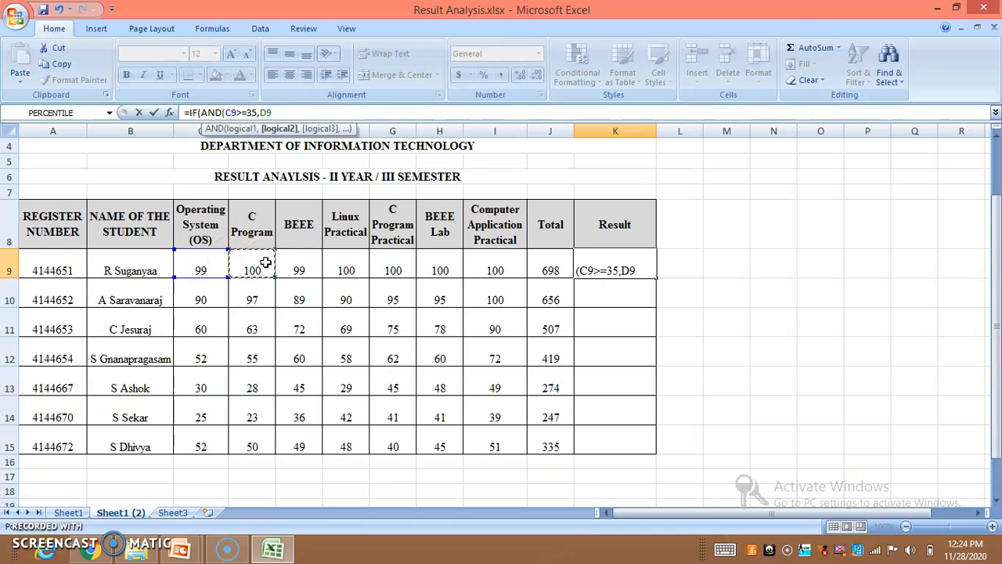
text(>=35)
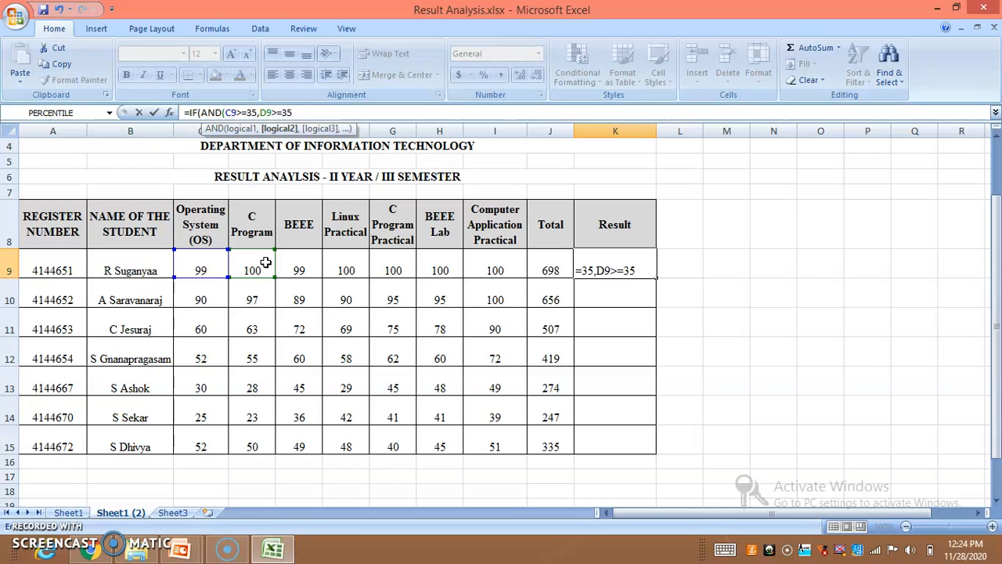
text(,)
click(299, 270)
text(>=)
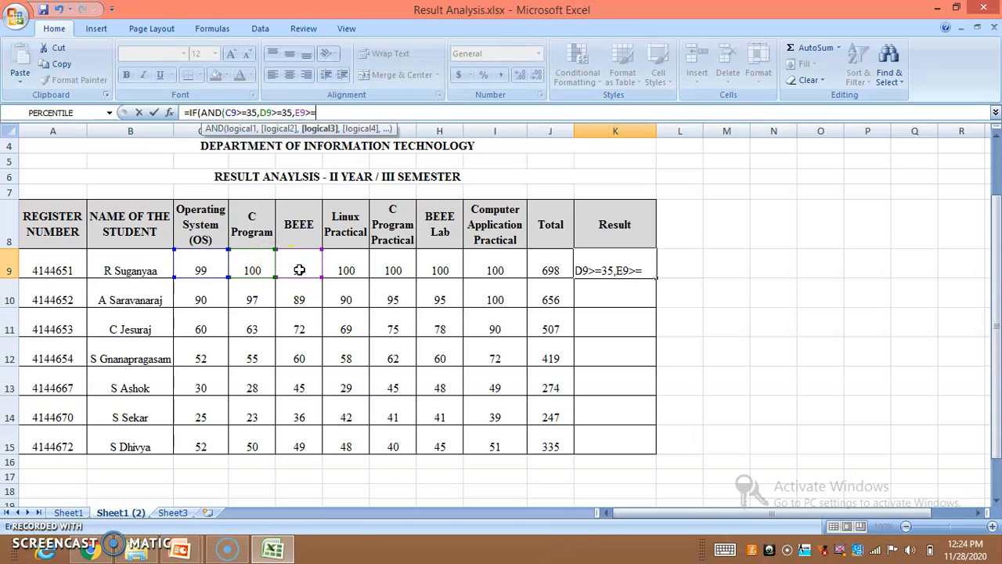
text(35,)
- Add the Linux Practical condition F9>=35 to the AND test, followed by a comma
click(360, 267)
text(,)
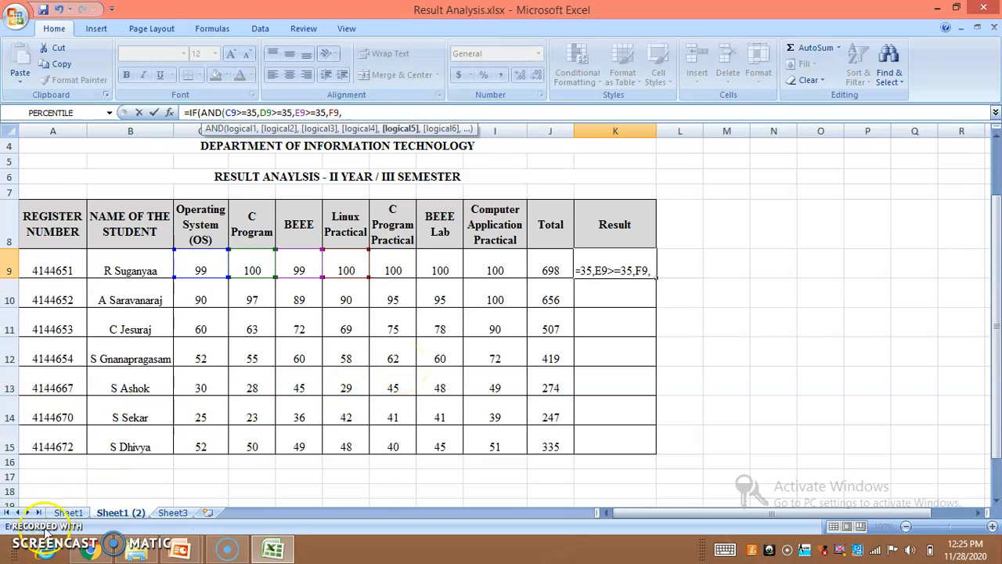
click(397, 111)
key(BackSpace)
click(397, 111)
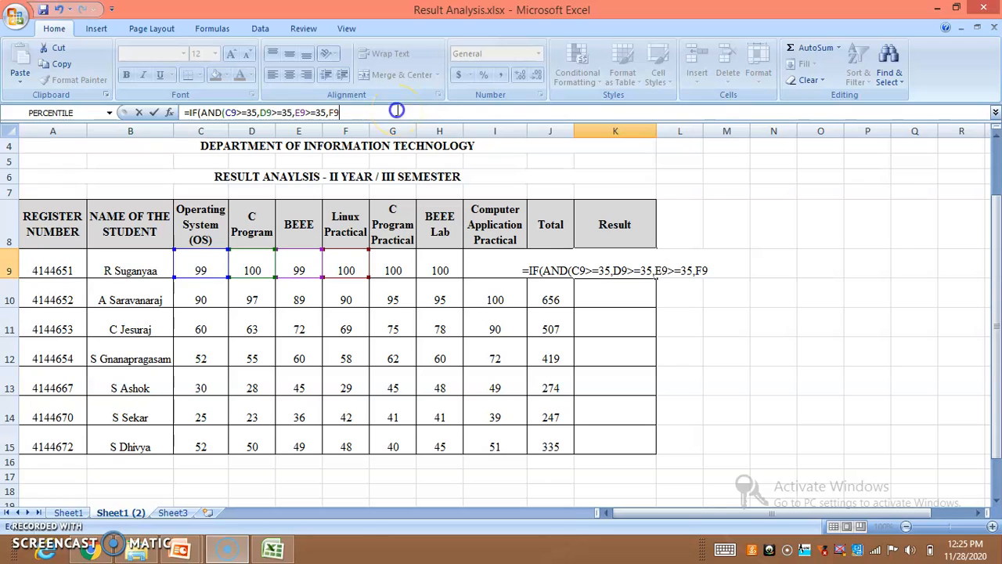
text(>=)
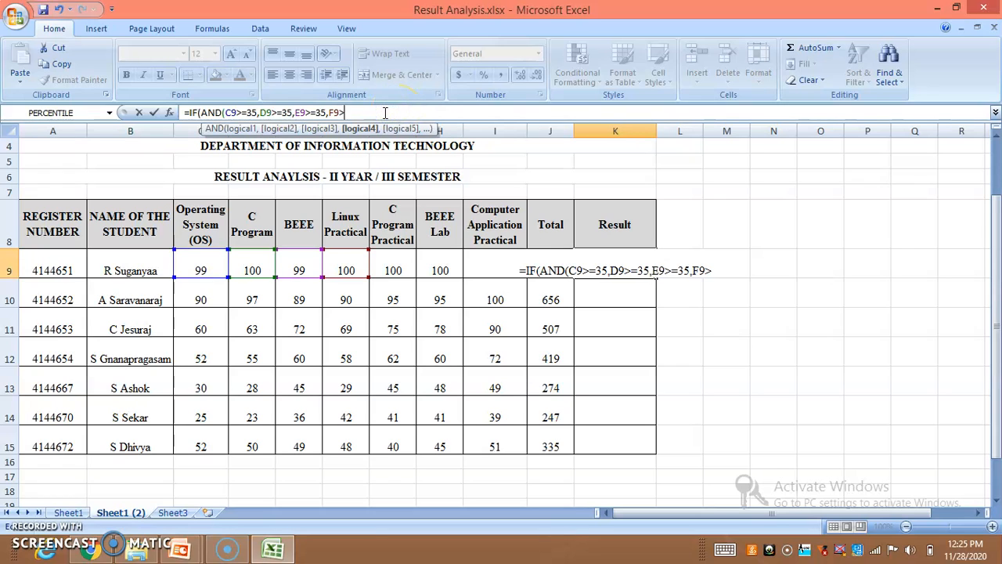
text(35)
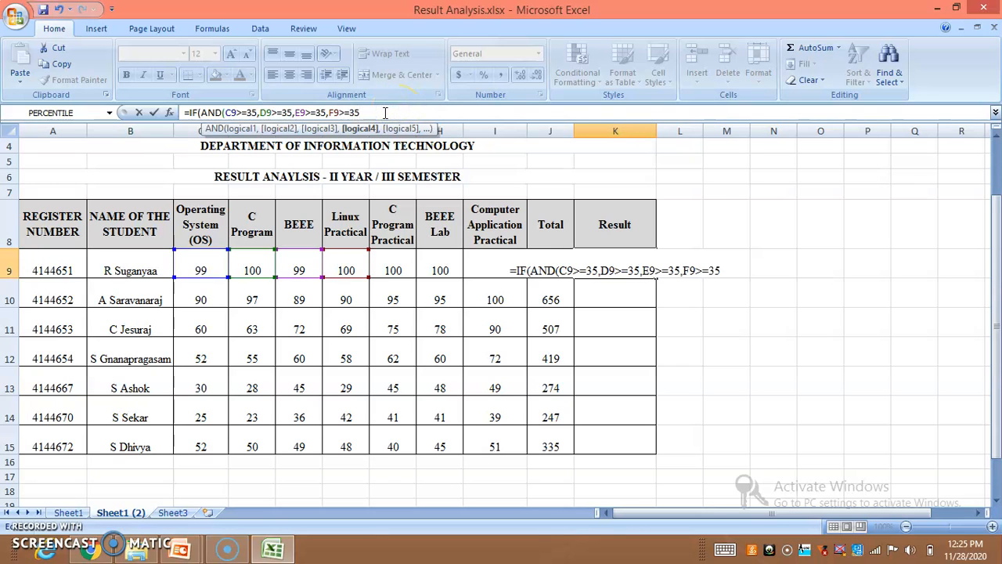
text(,)
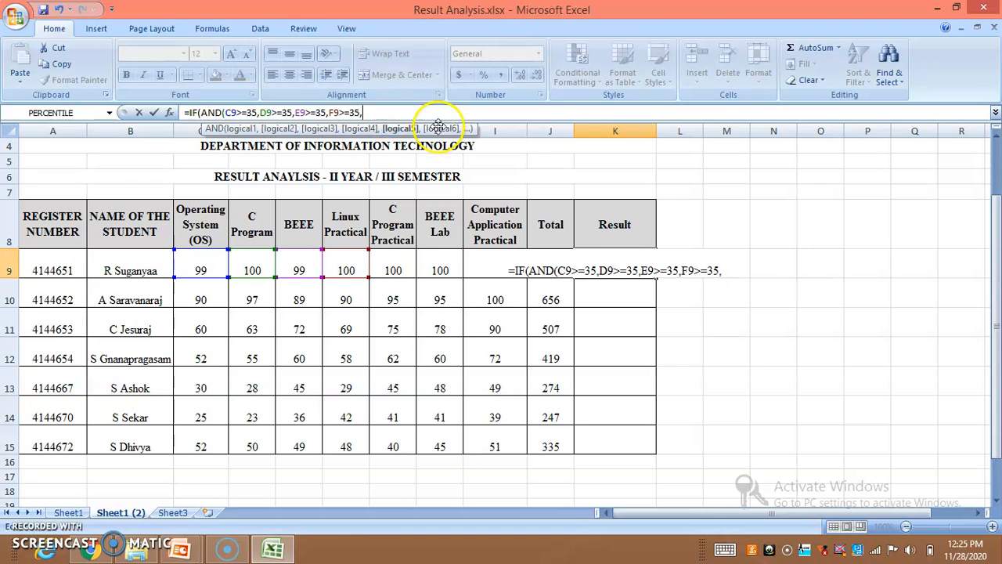
- Add the conditions G9>=35 and H9>=35 for C Program Practical and BEEE Lab to the AND test
click(392, 270)
text(>=35)
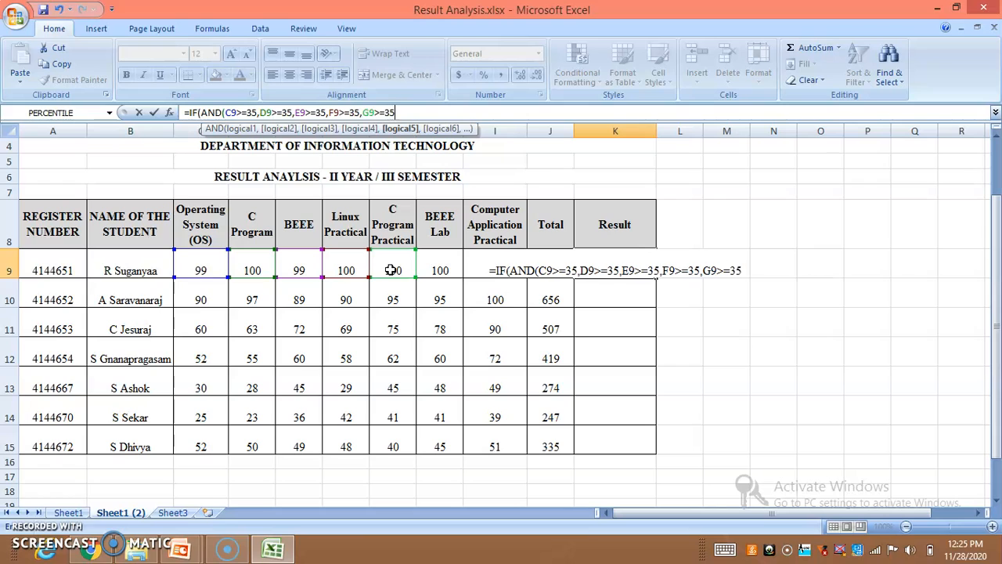
text(,)
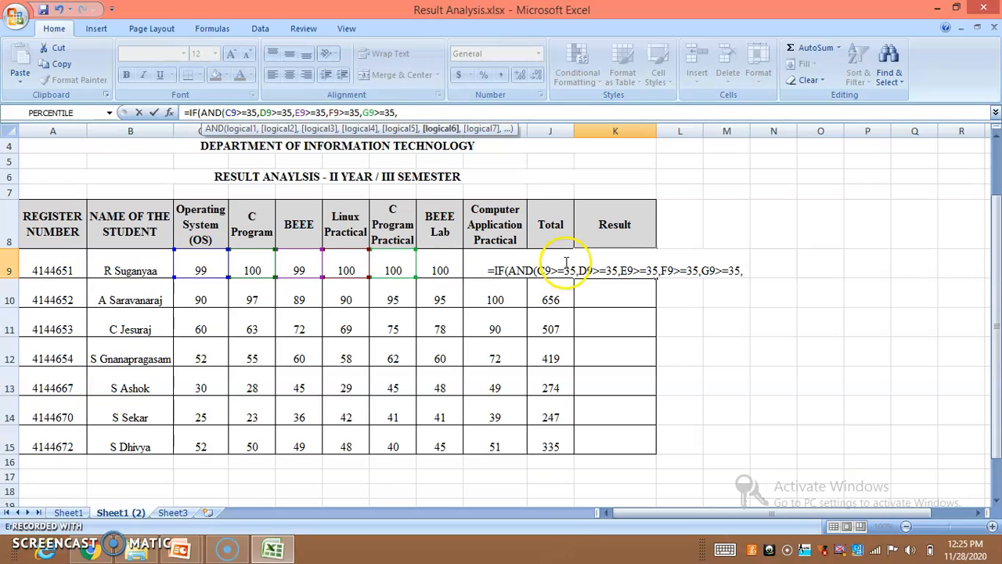
click(450, 266)
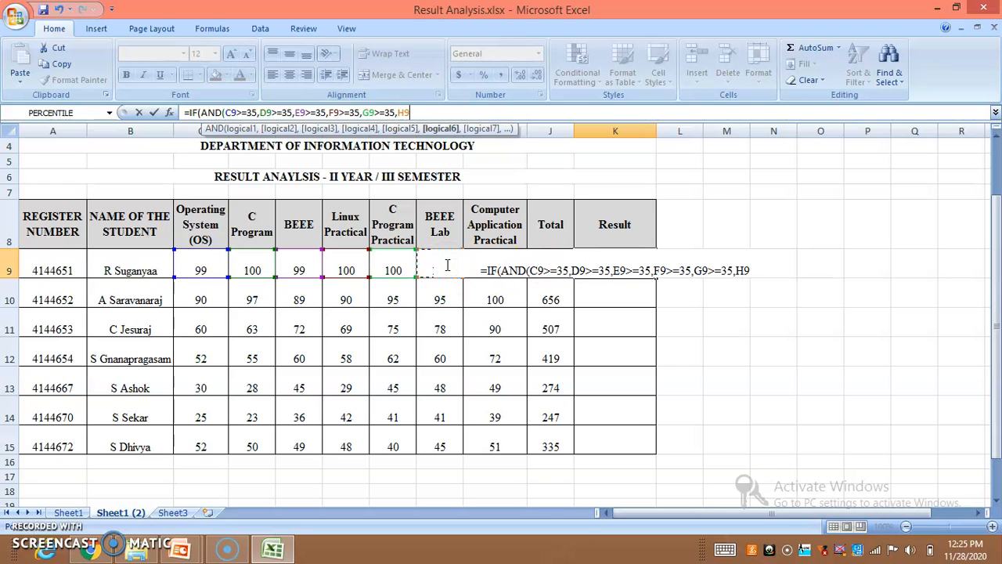
text(>=35)
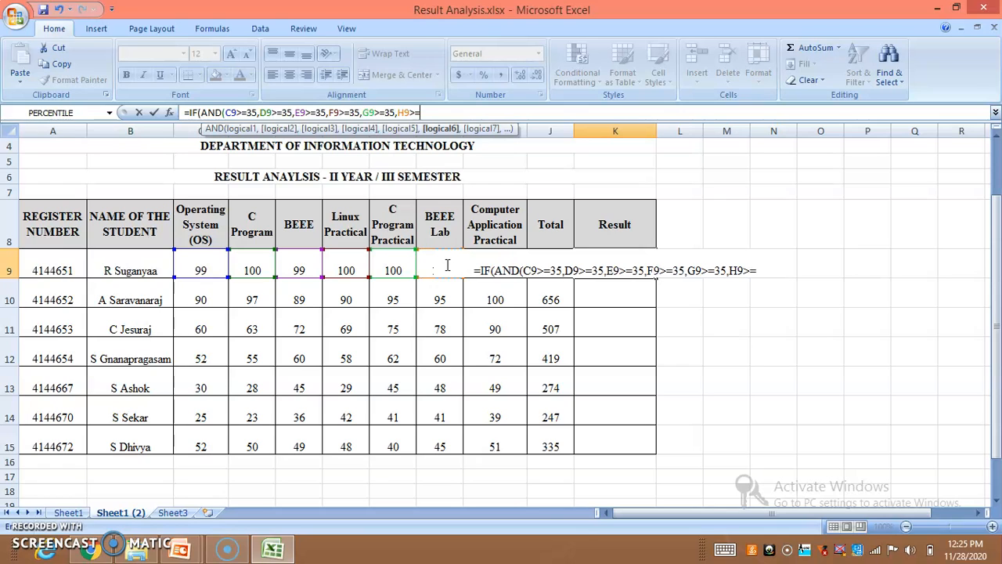
text(,)
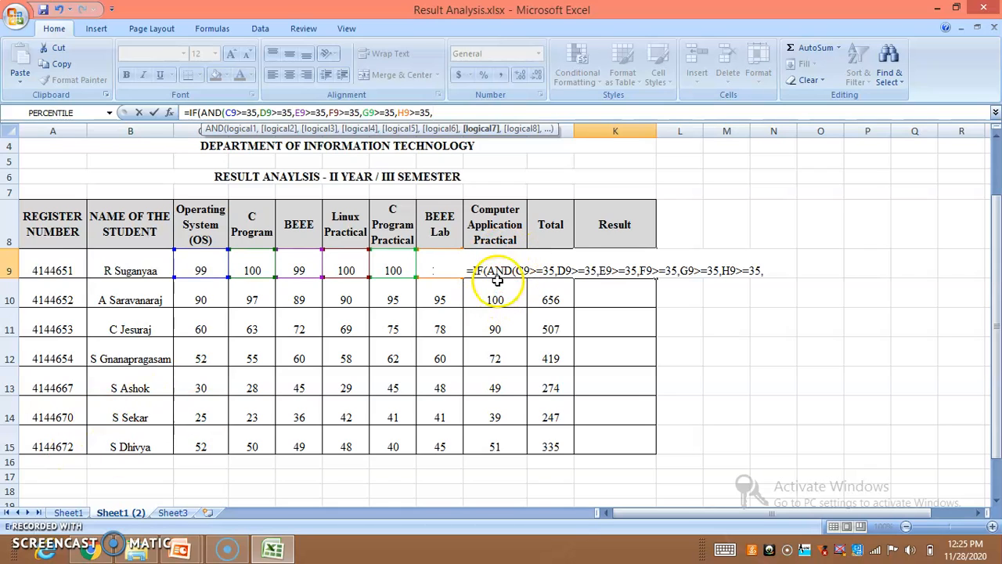
- Complete the AND test with the condition I9>=35, a closing parenthesis and a comma
click(565, 260)
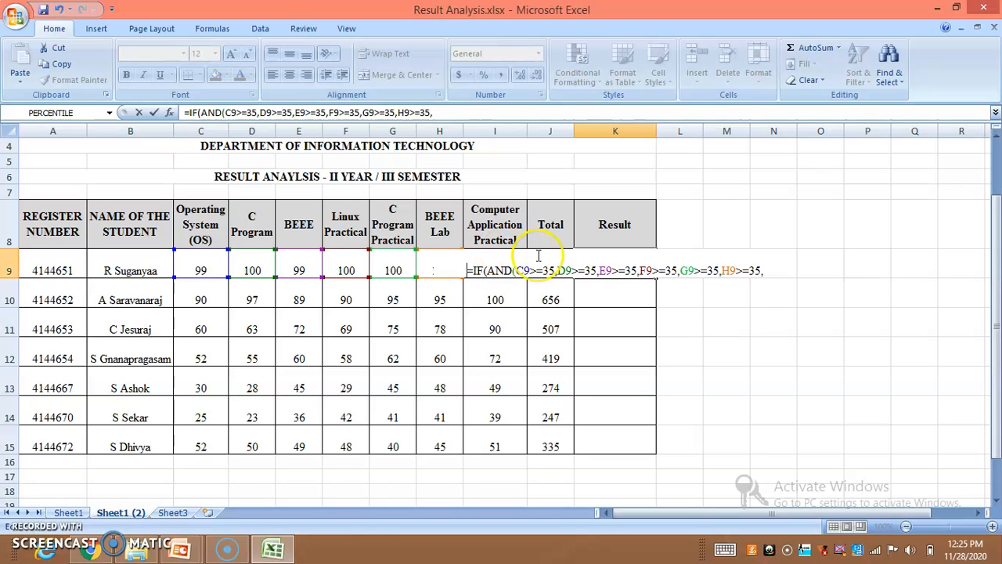
text(I9>=35)
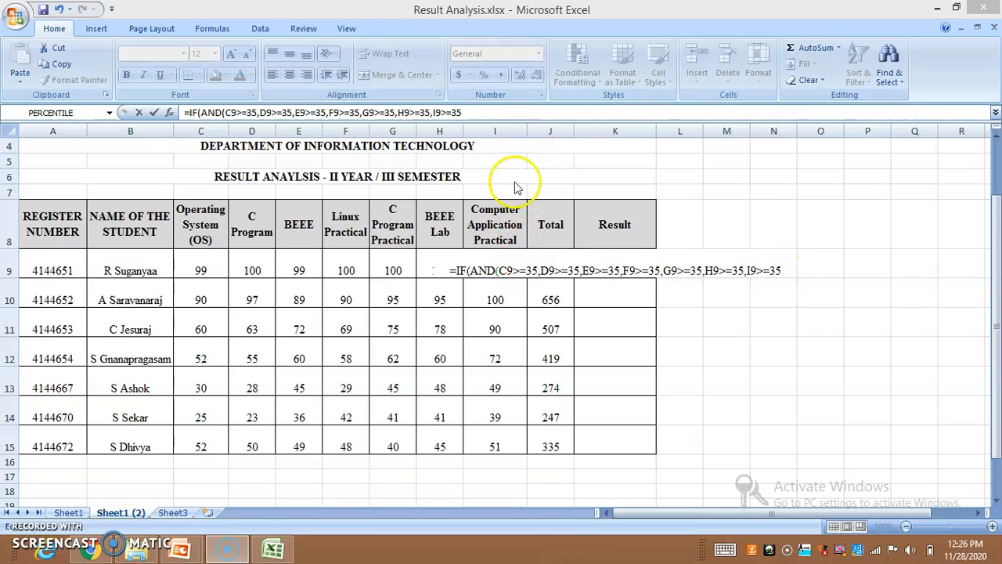
click(783, 270)
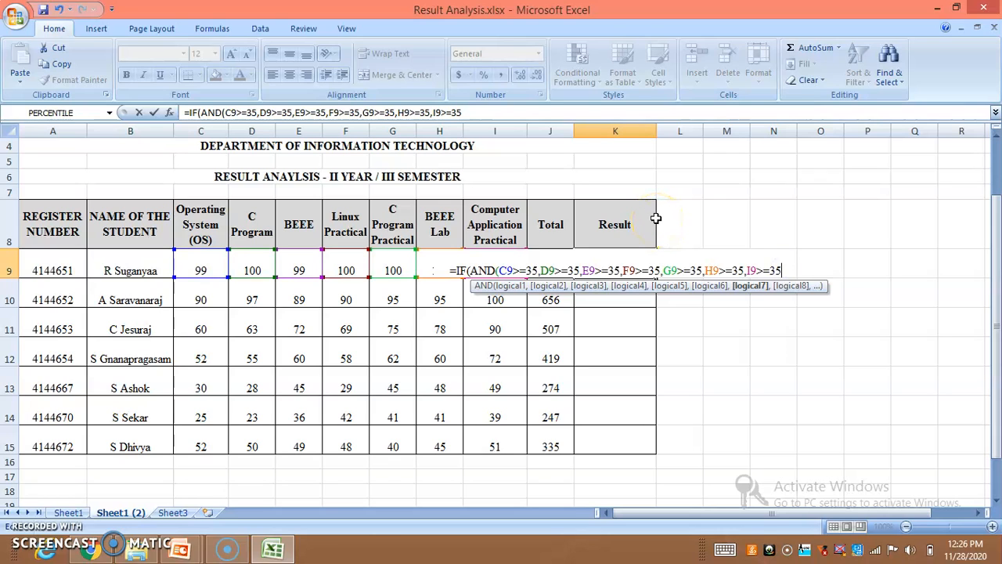
text())
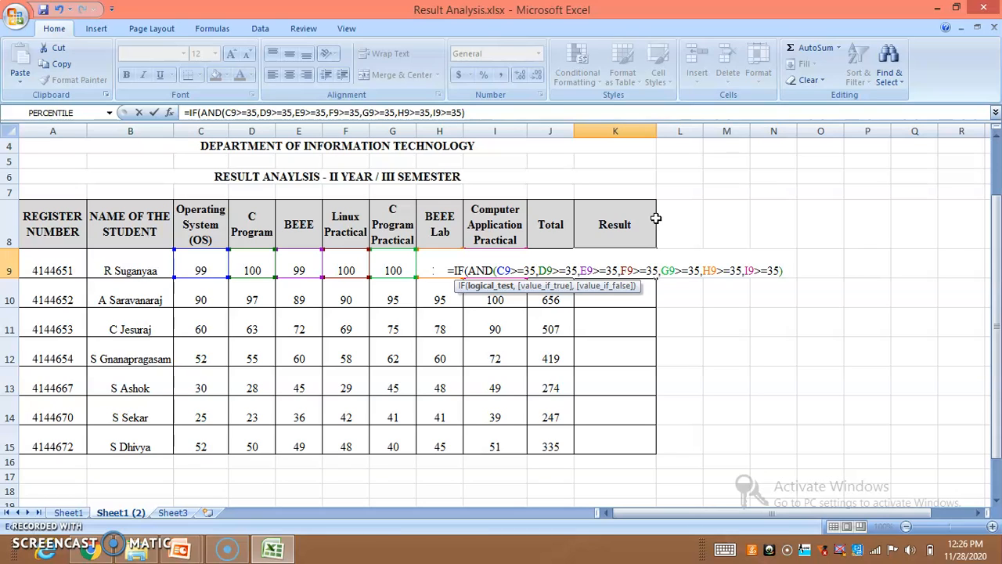
text(,)
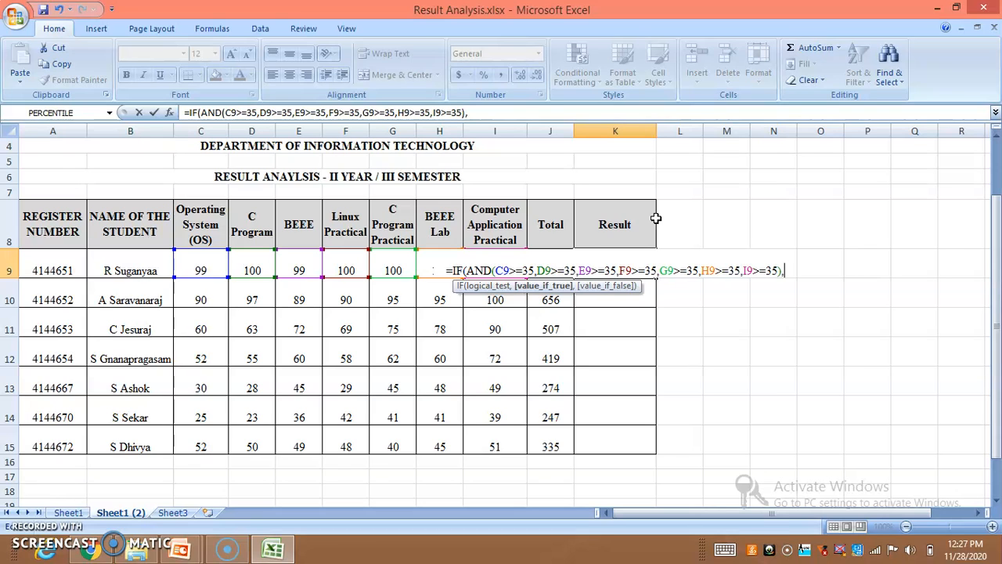
- Nest an IF as the true value of the K9 formula, with the logical test J9/700*100>=70 followed by a comma
text(I)
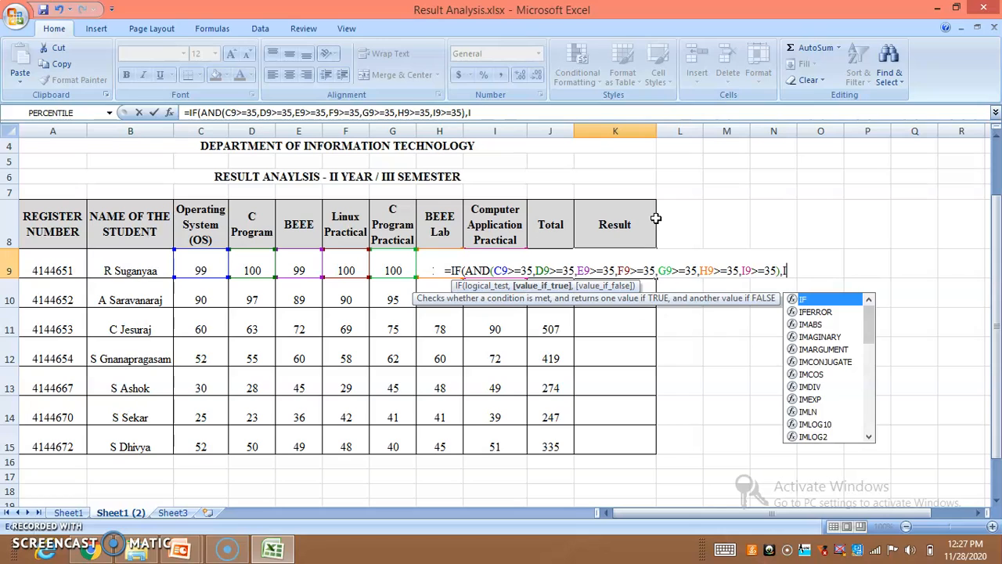
text(F)
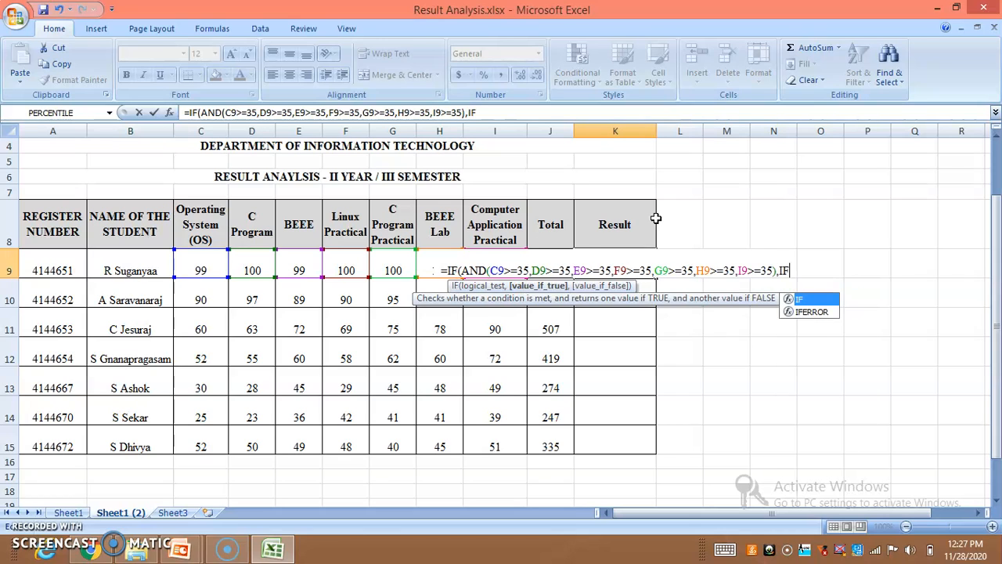
text(()
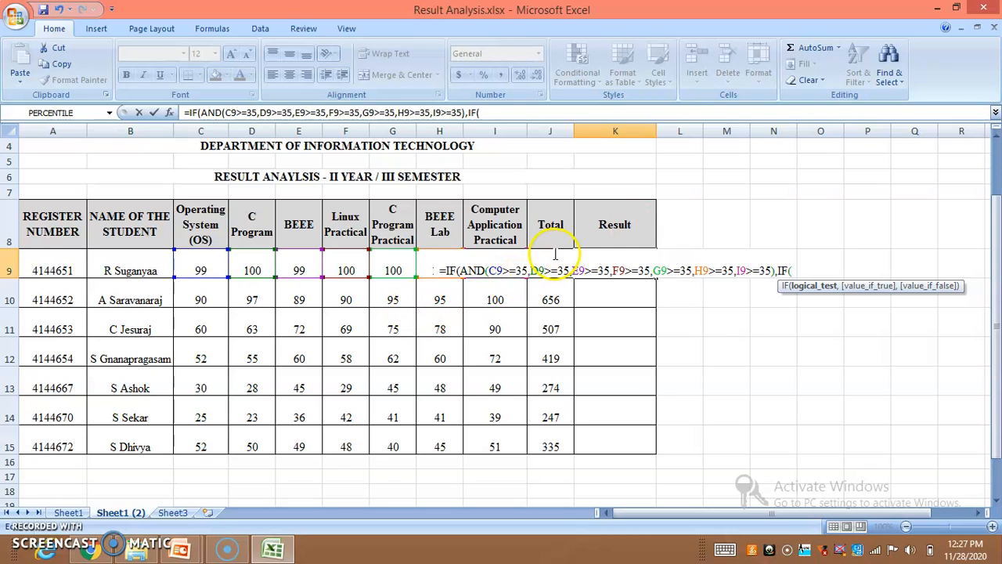
click(31, 548)
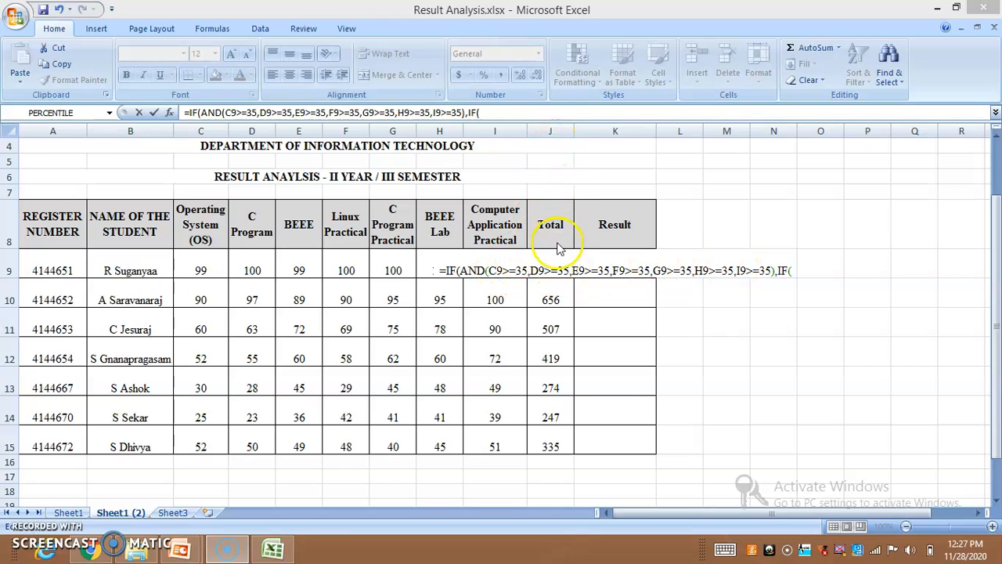
click(793, 270)
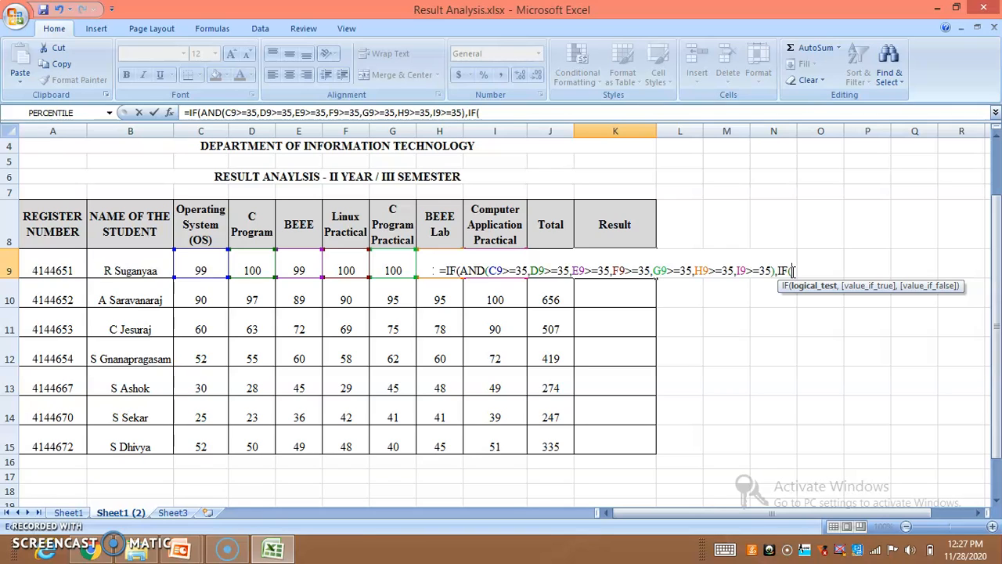
text(J)
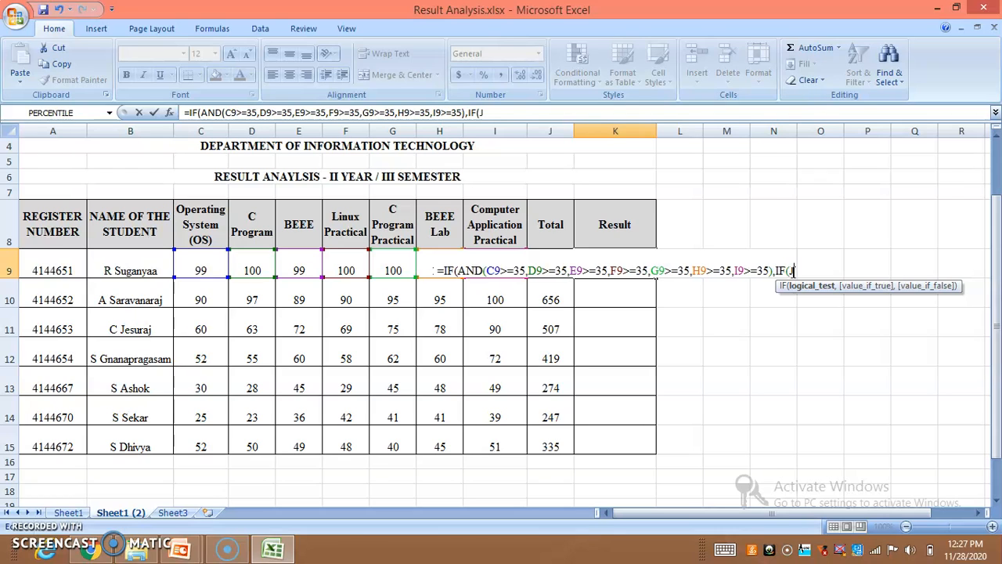
text(9)
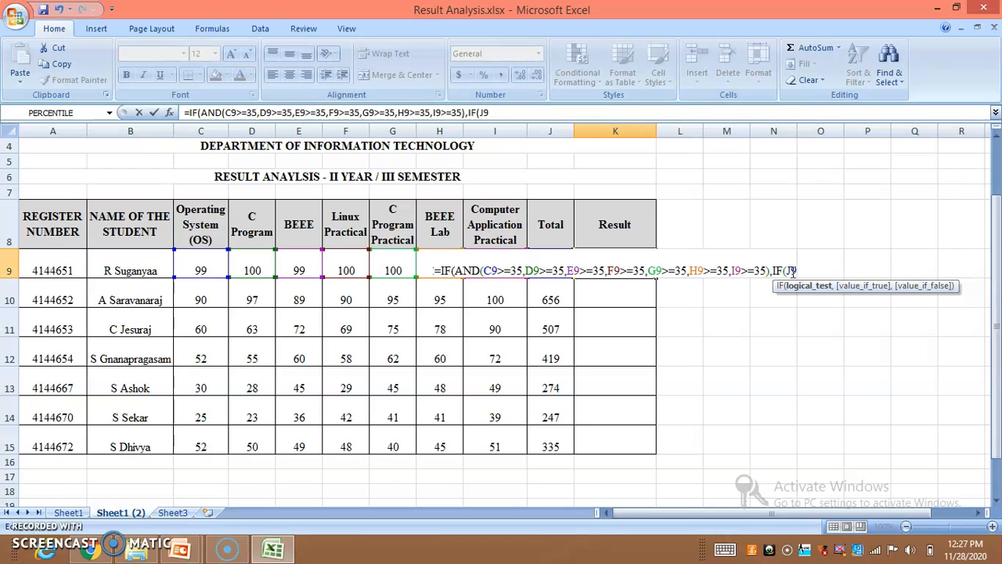
text(/)
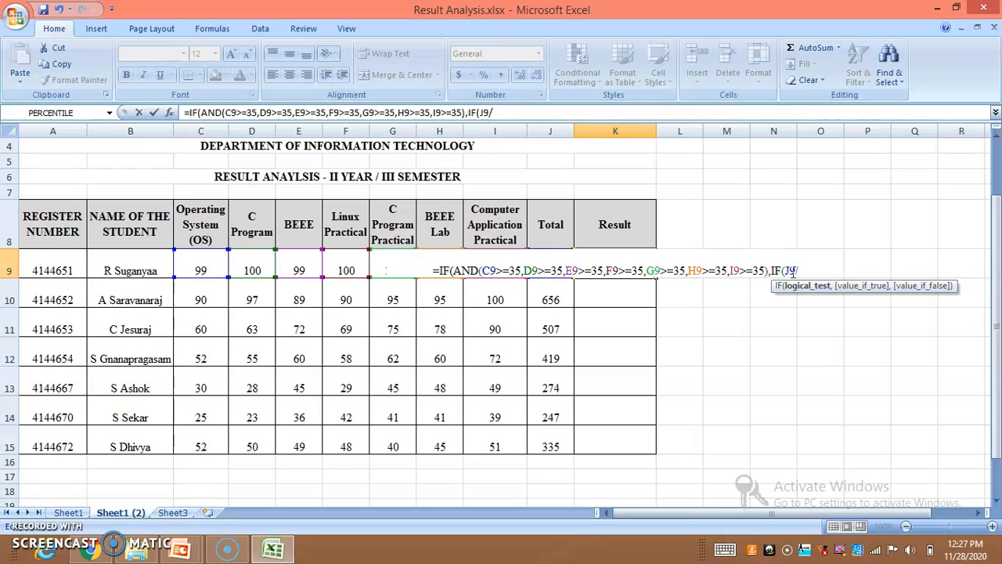
text(7)
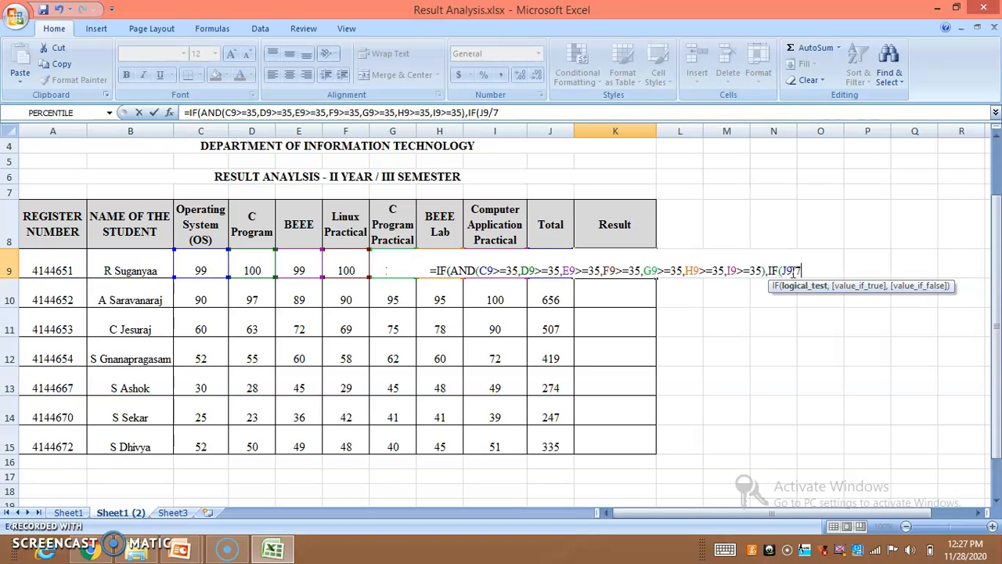
text(00)
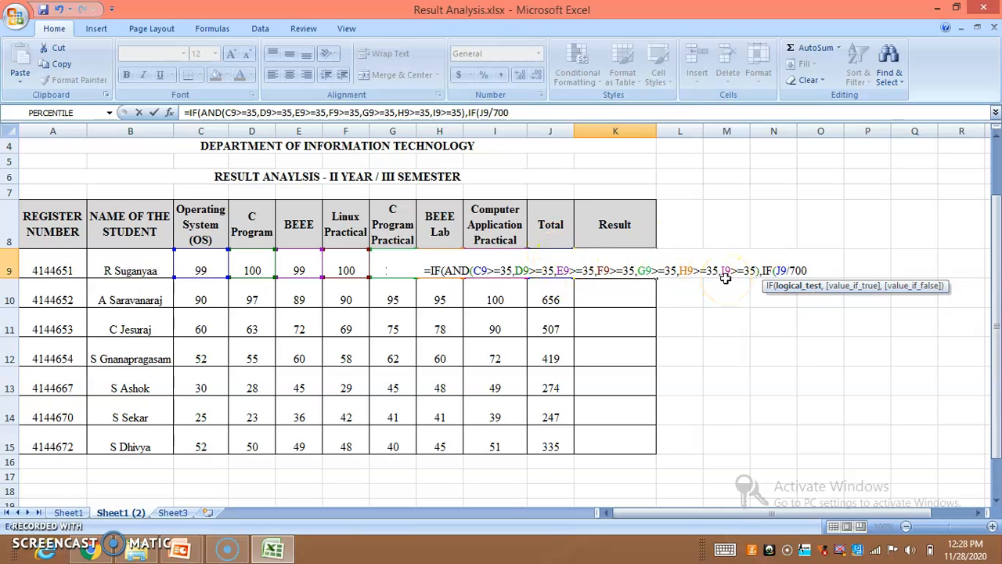
text(*100)
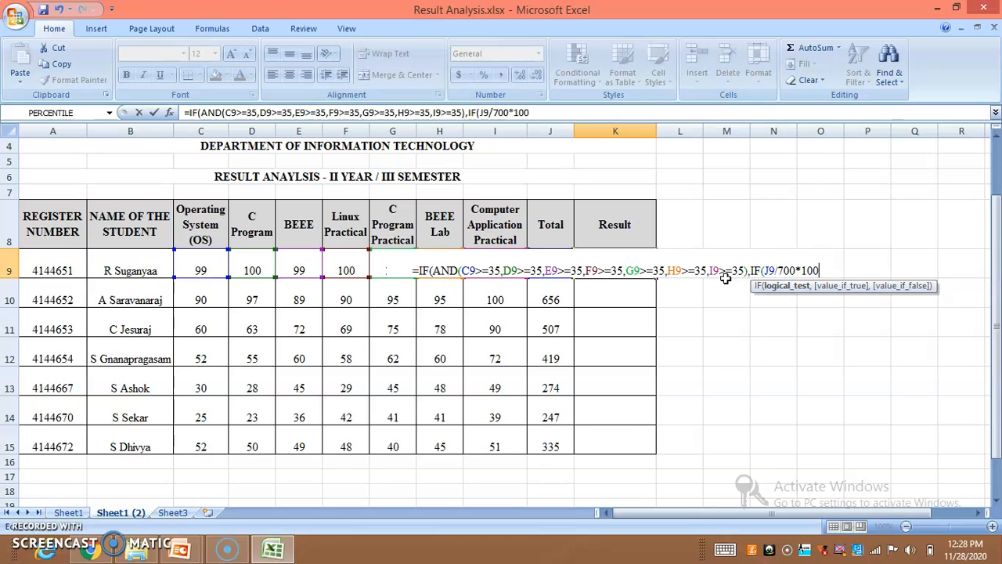
text(>=70,)
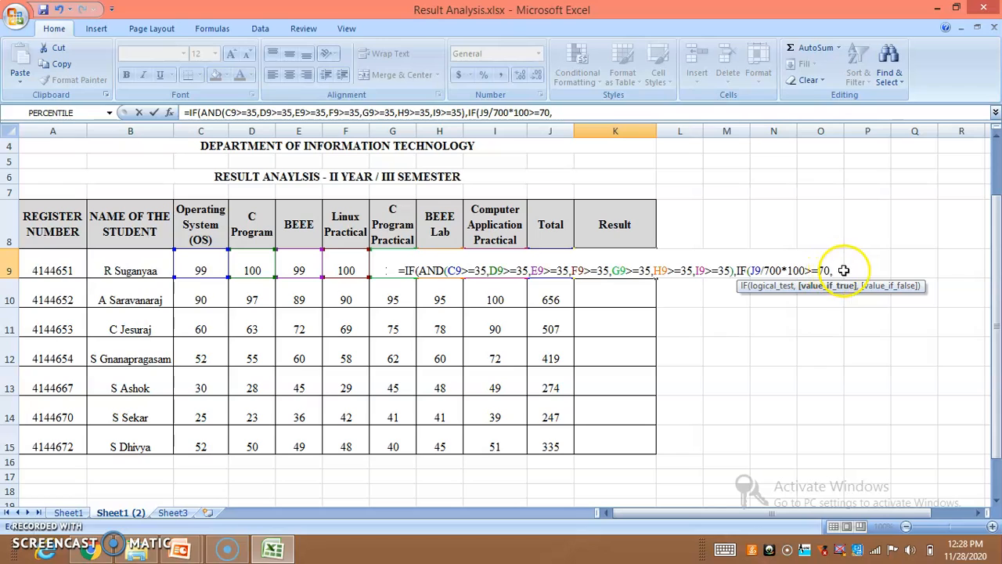
- Enter "DISTINCTION" in quotation marks as the nested IF's true value, followed by a comma
text(")
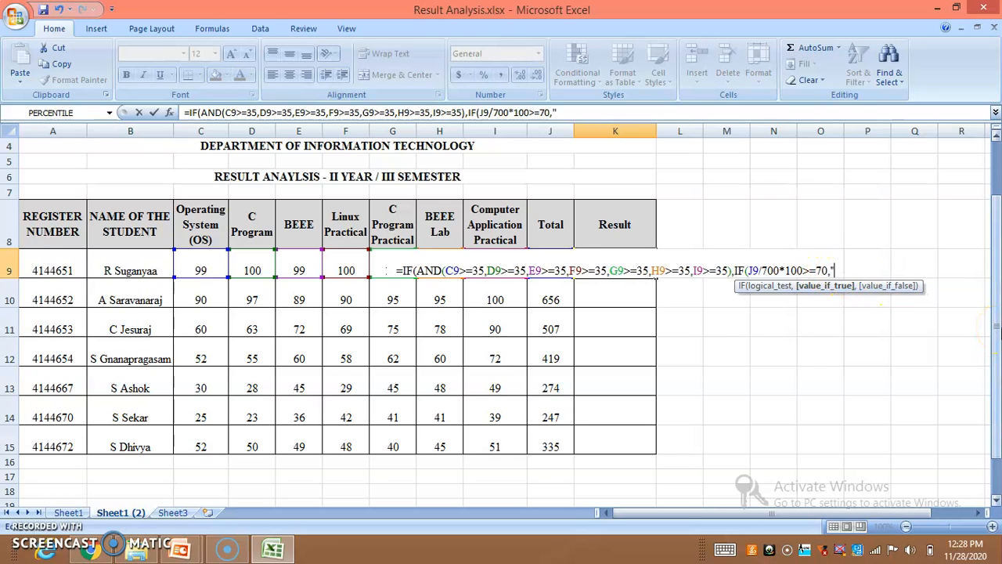
text(DIS)
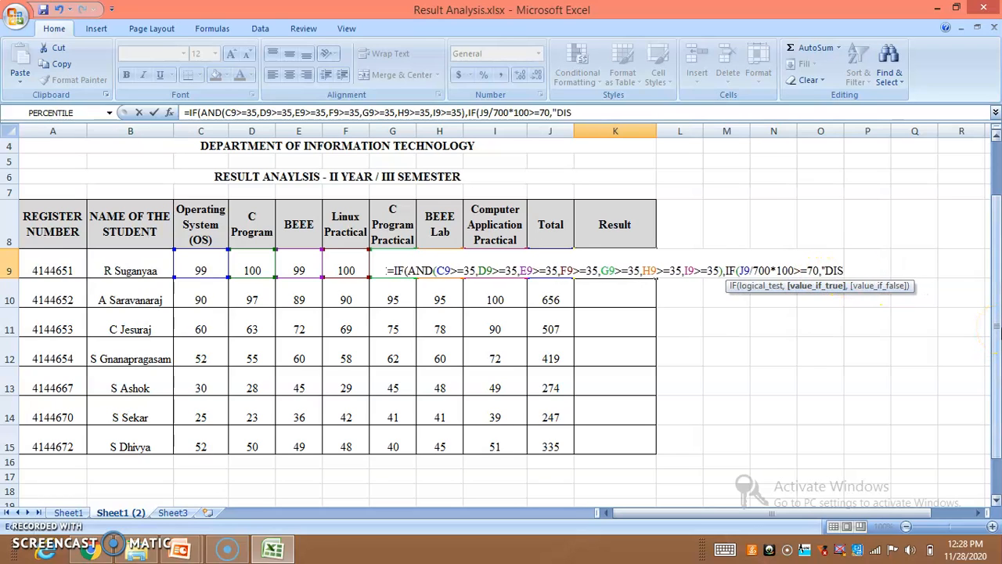
text(TINCTION)
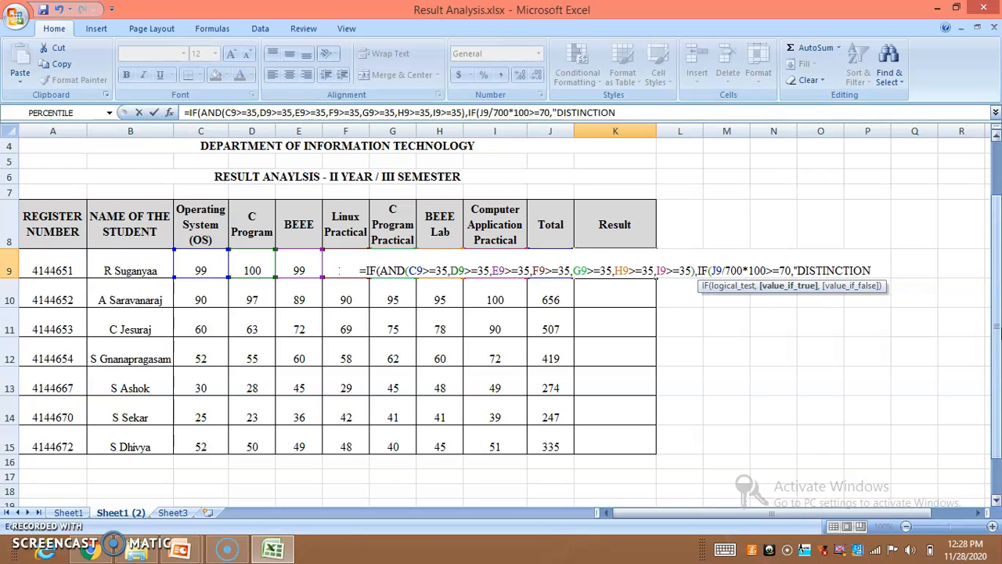
text(")
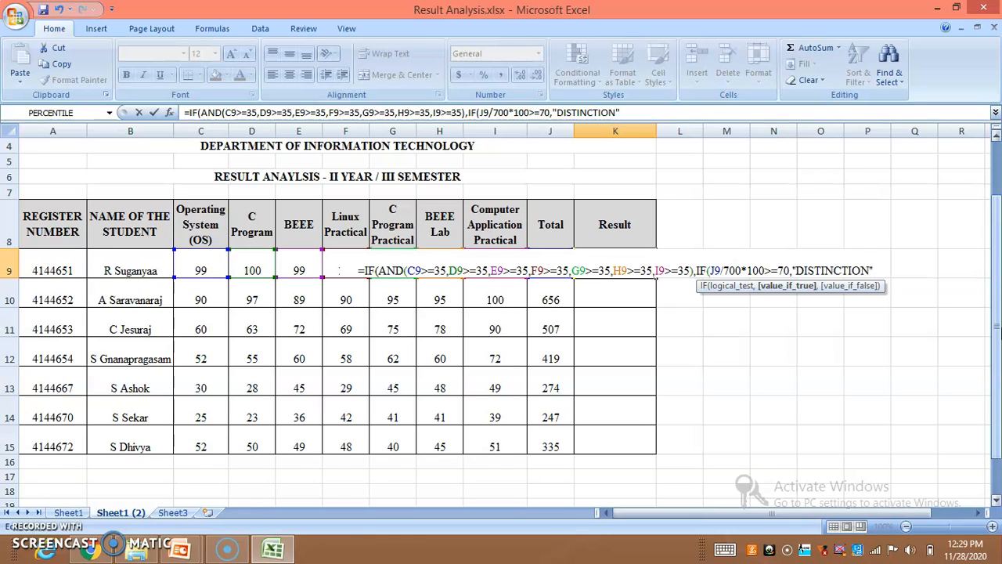
text(,)
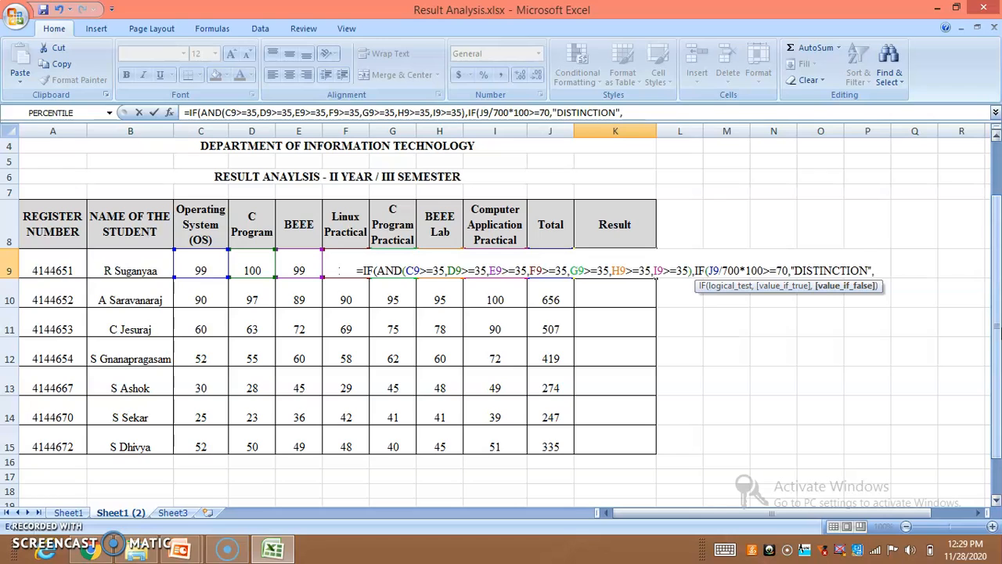
- Nest another IF as the false value, with the logical test J9/700*100>=60 followed by a comma
text(I)
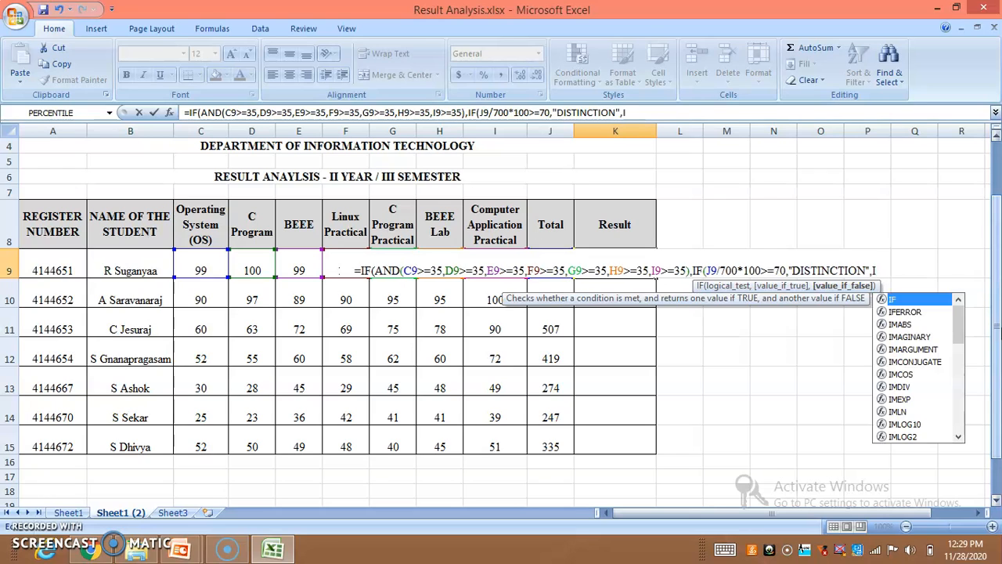
text(F)
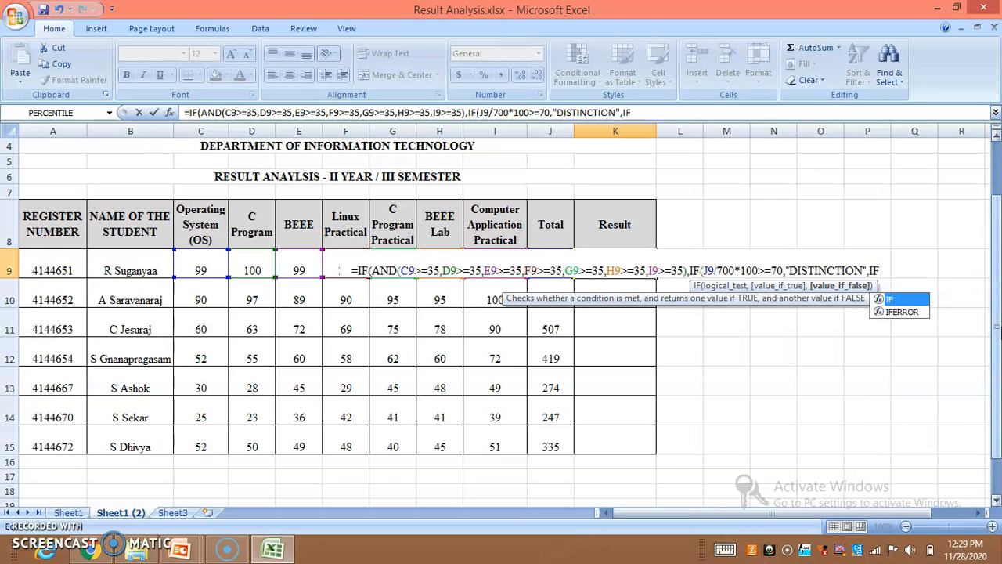
text(()
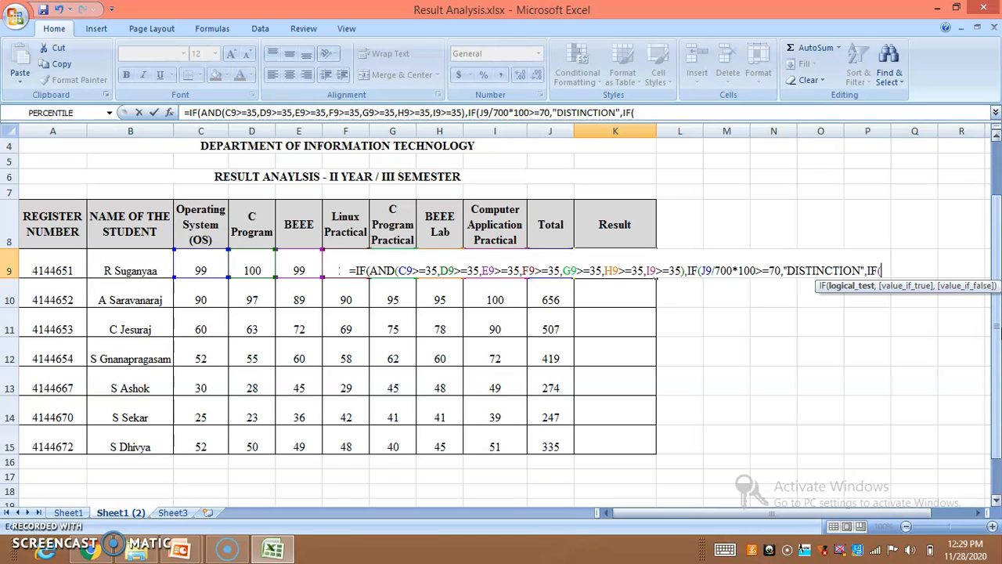
text(J9/700*100)
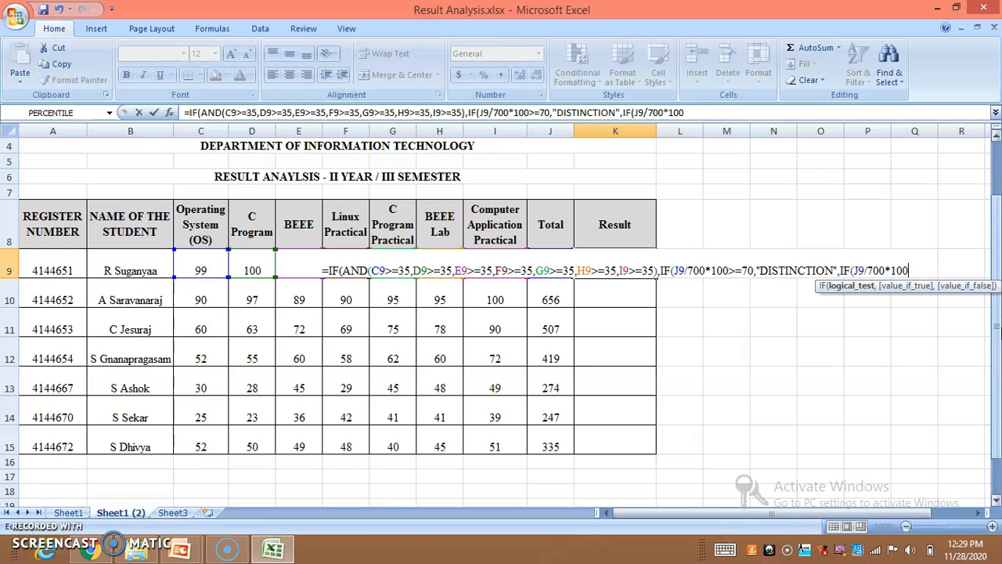
text(>=60)
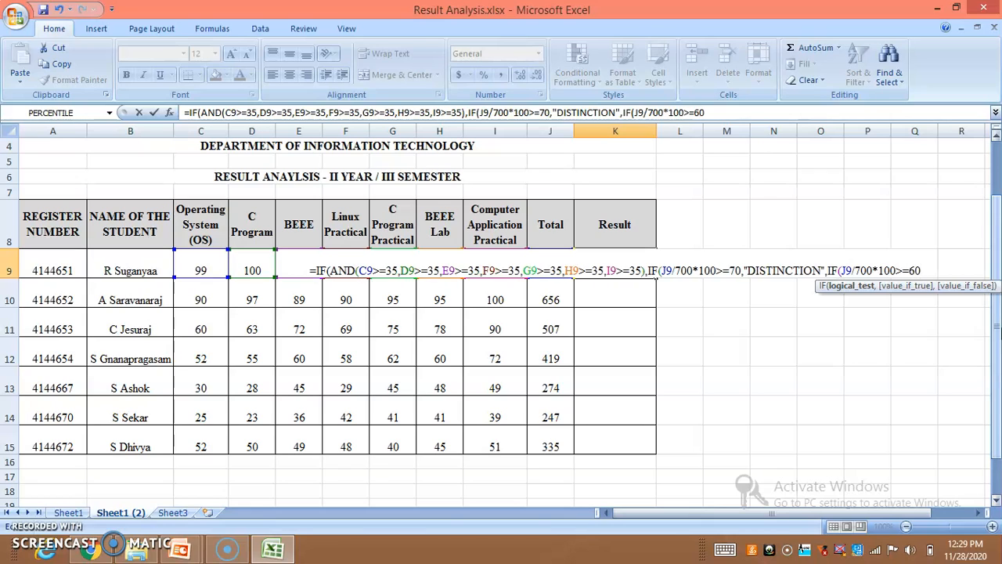
text(,)
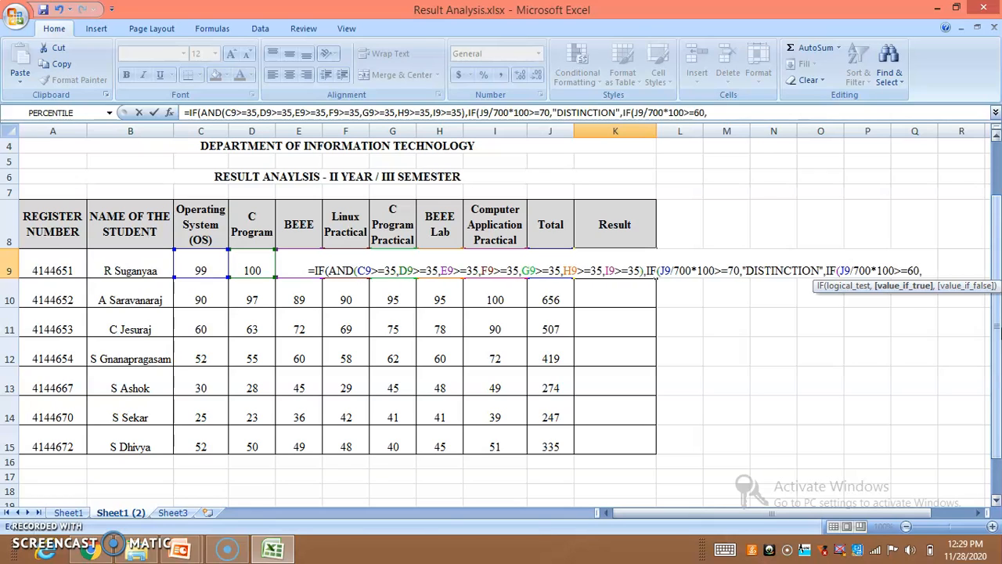
- Enter "FIRST" in quotation marks as the true value of the 60 percent test, followed by a comma
text("FIRST)
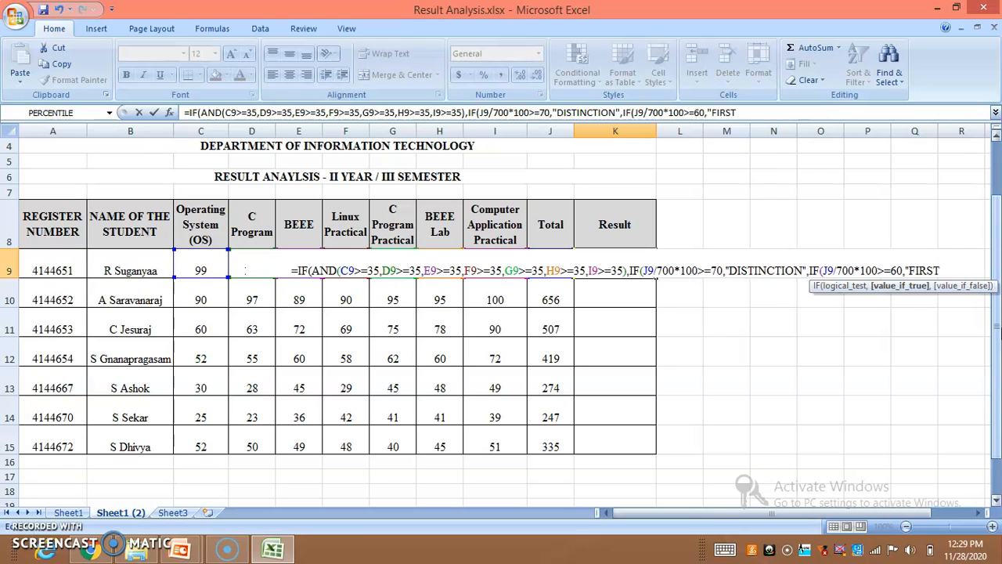
text(")
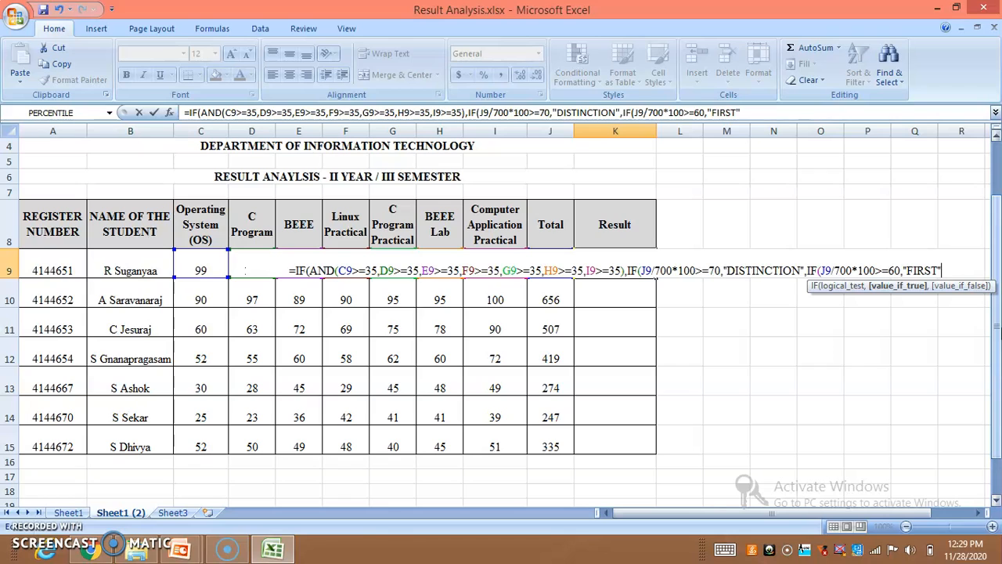
text(,)
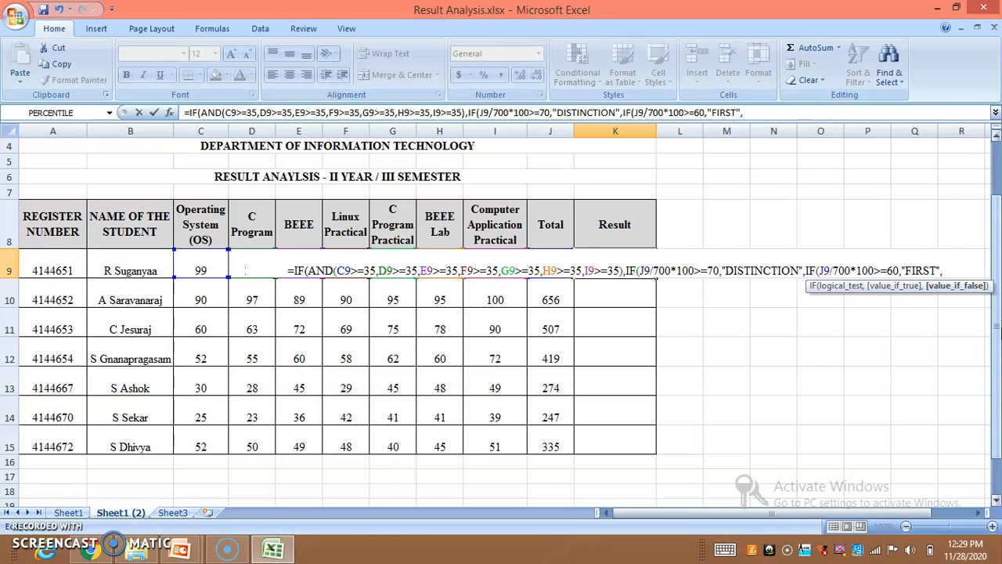
- Nest another IF as the false value of the 60 percent test, with the logical test J9/700*100>=50
text(IF)
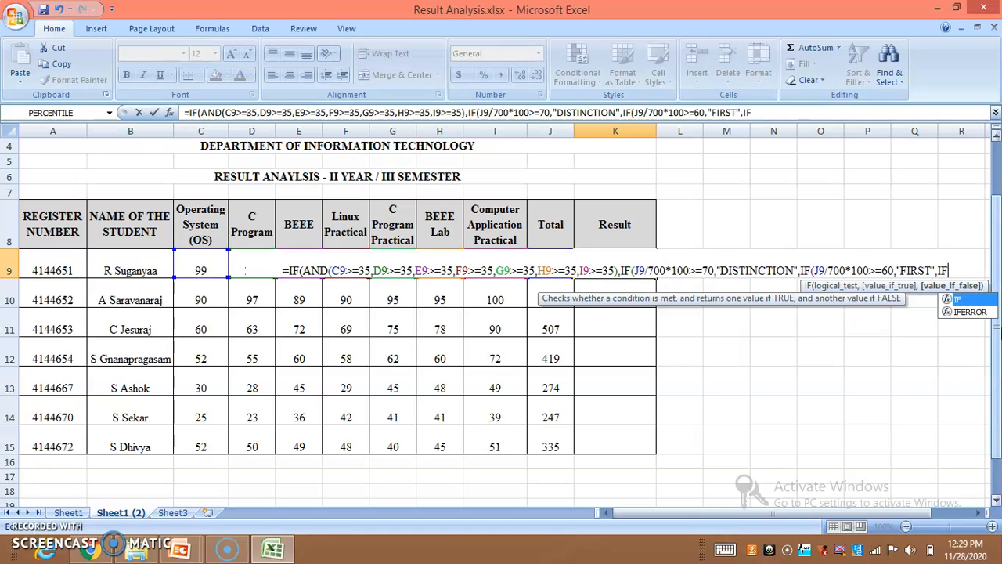
text((j9)
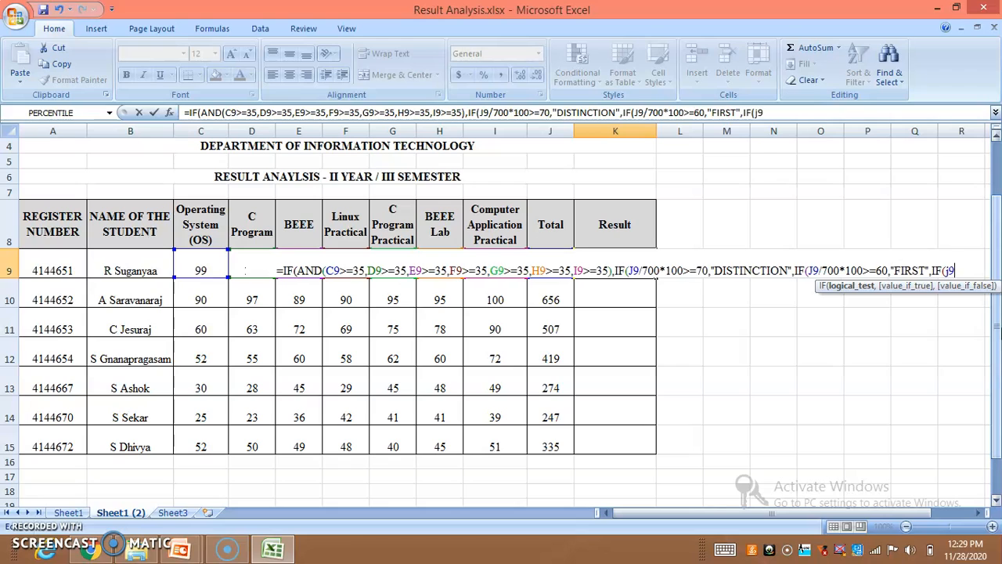
key(BackSpace)
key(BackSpace)
text(J)
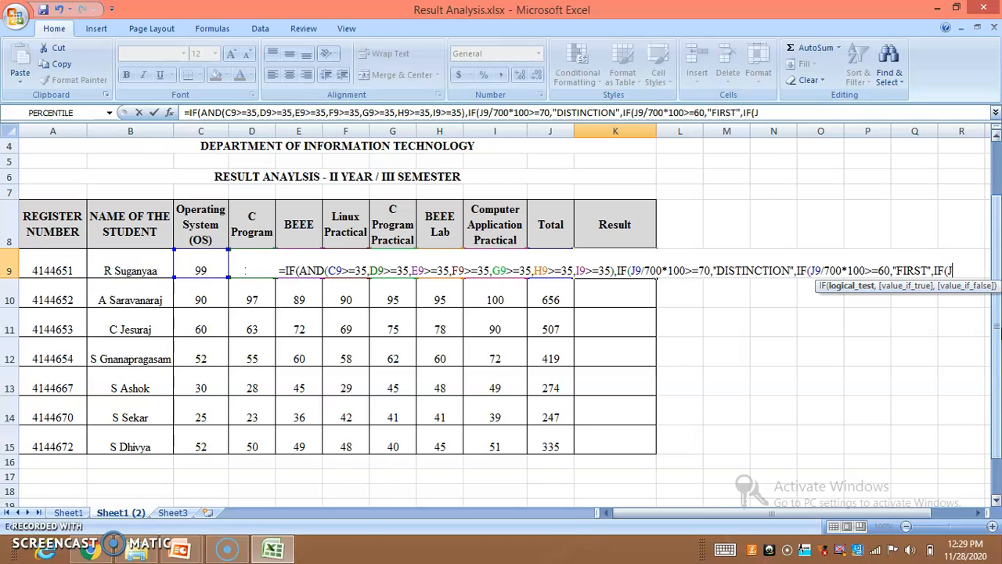
text(9)
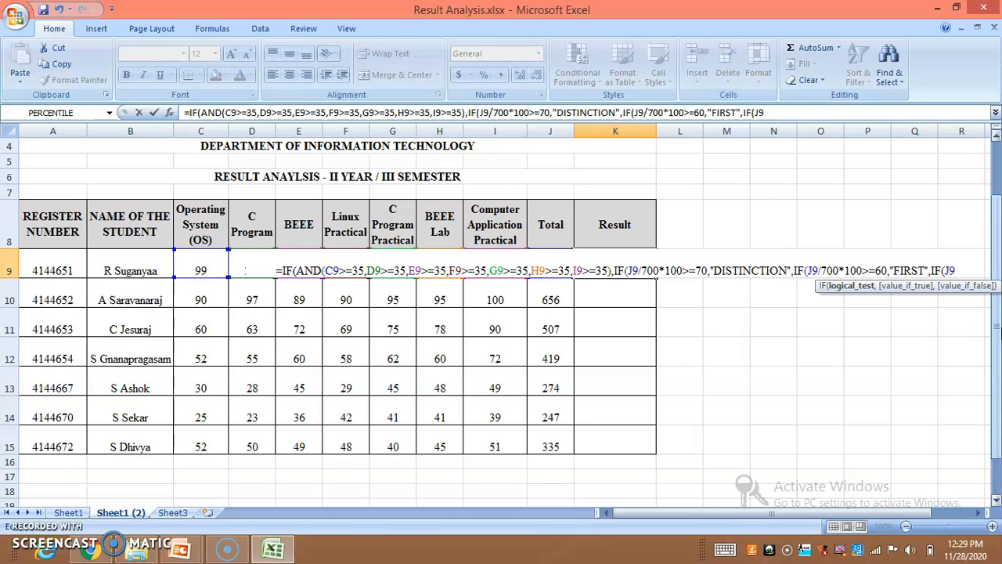
text(/700)
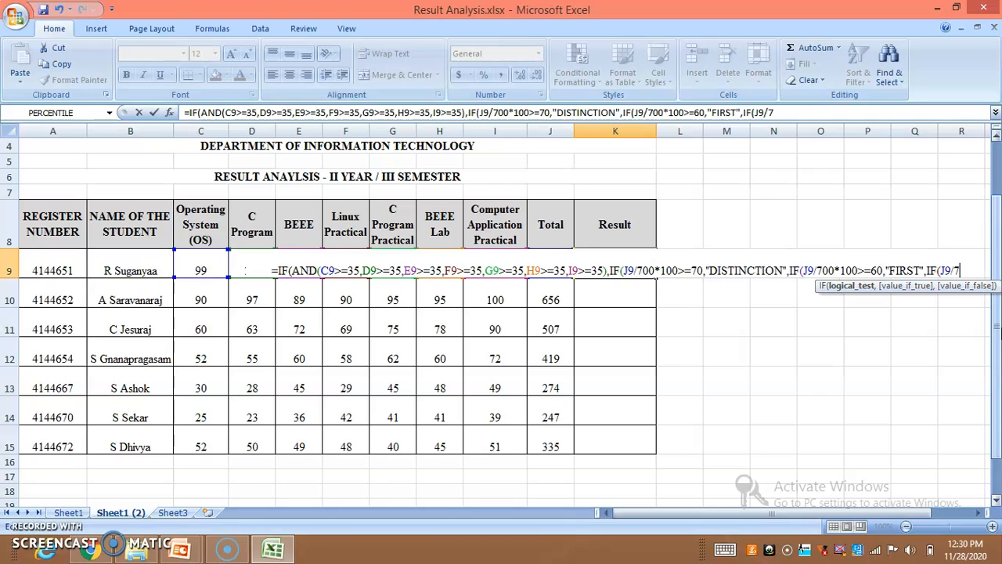
text(*)
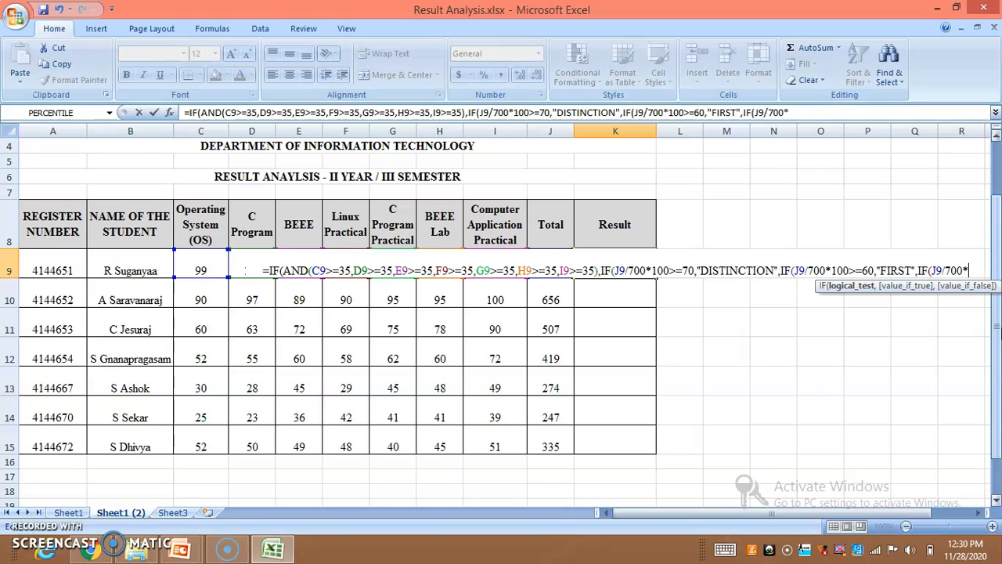
text(100)
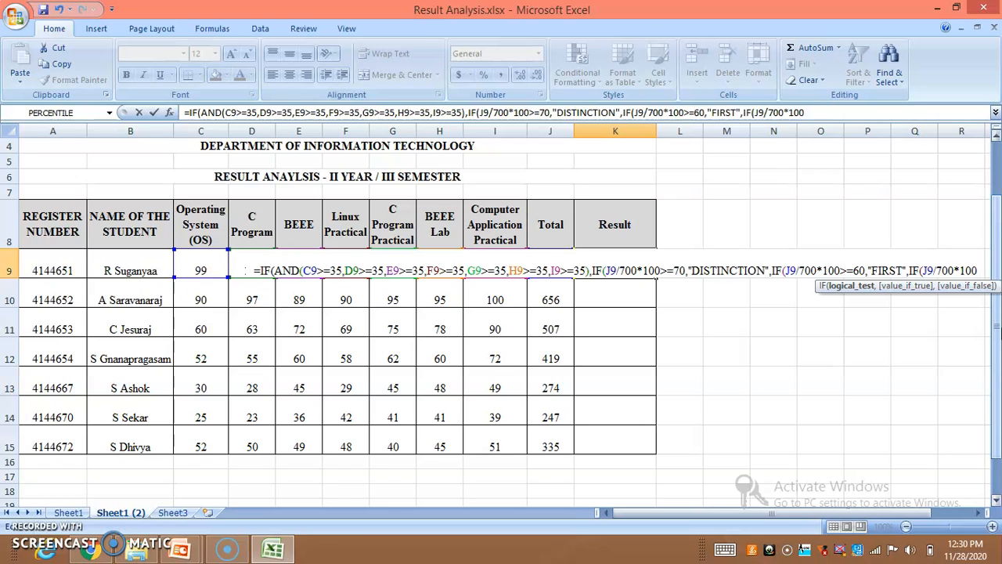
text(>)
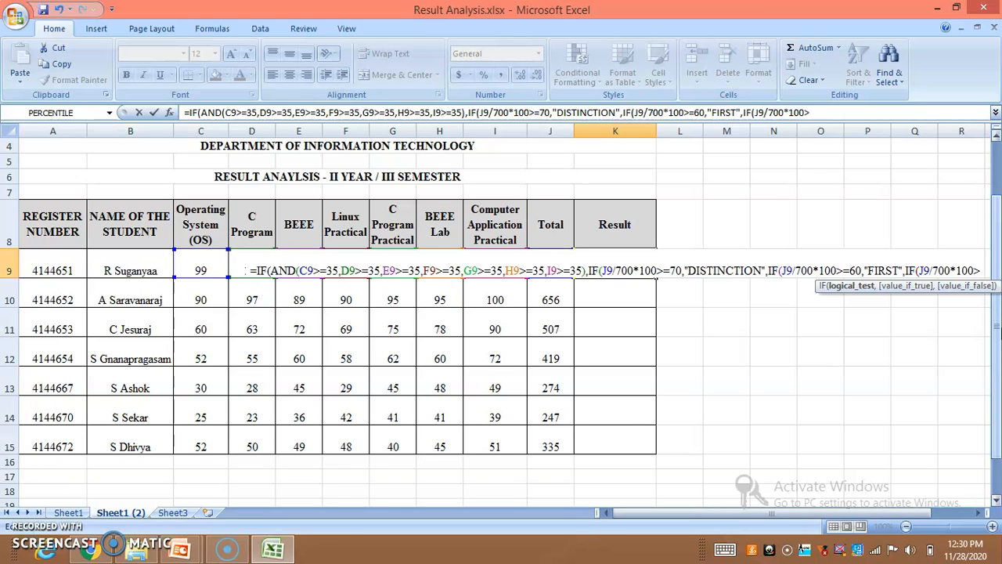
text(=)
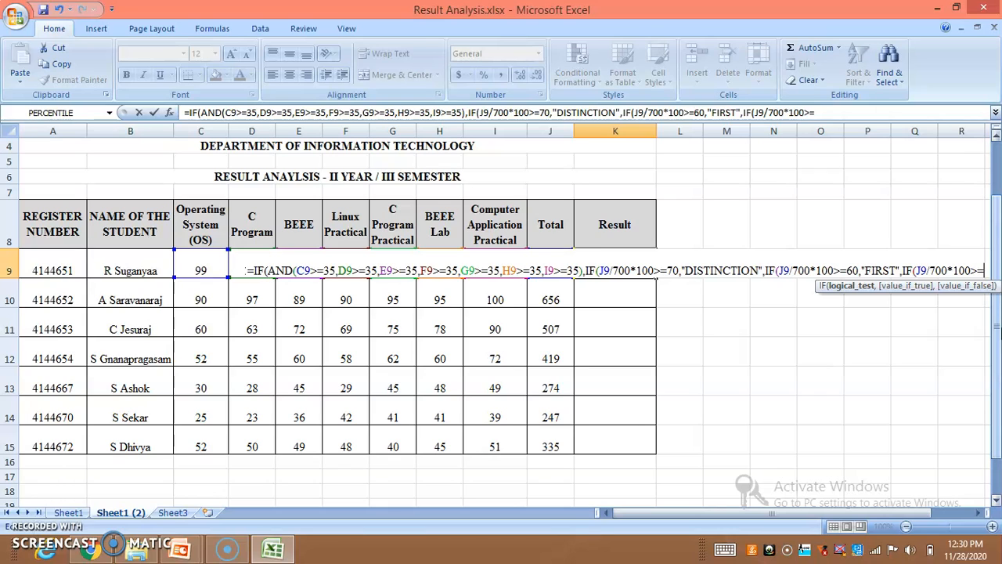
text(50)
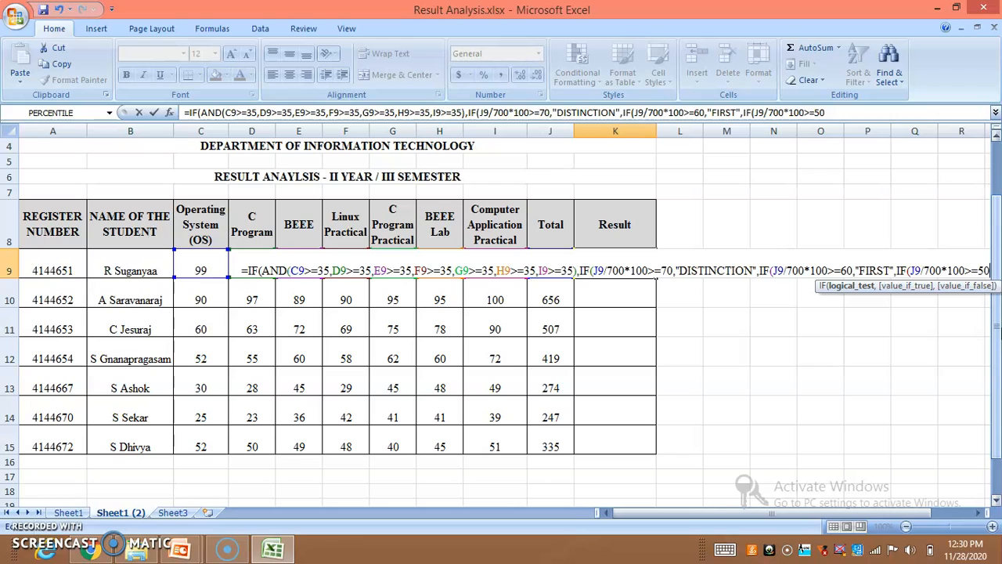
- Enter "SECOND" as the 50 percent test's true value and "PASS" as its false value, closing all three nested IFs
text(,"SECOND)
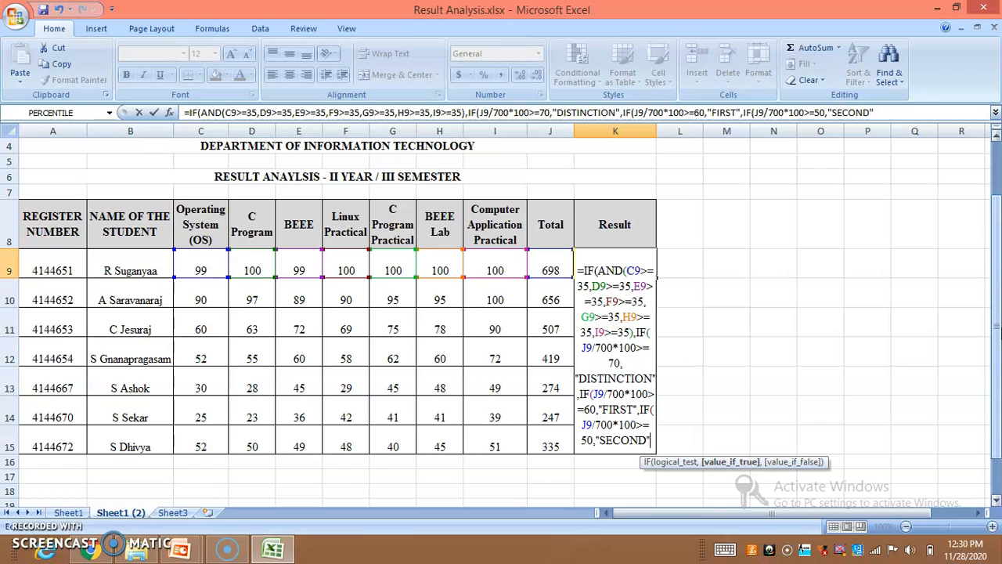
text(,)
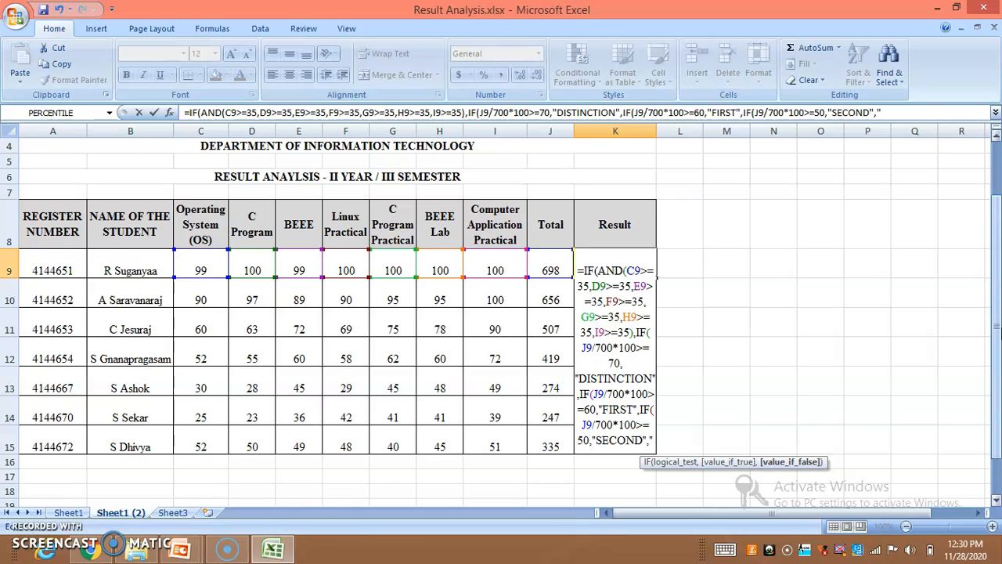
text(PASS")
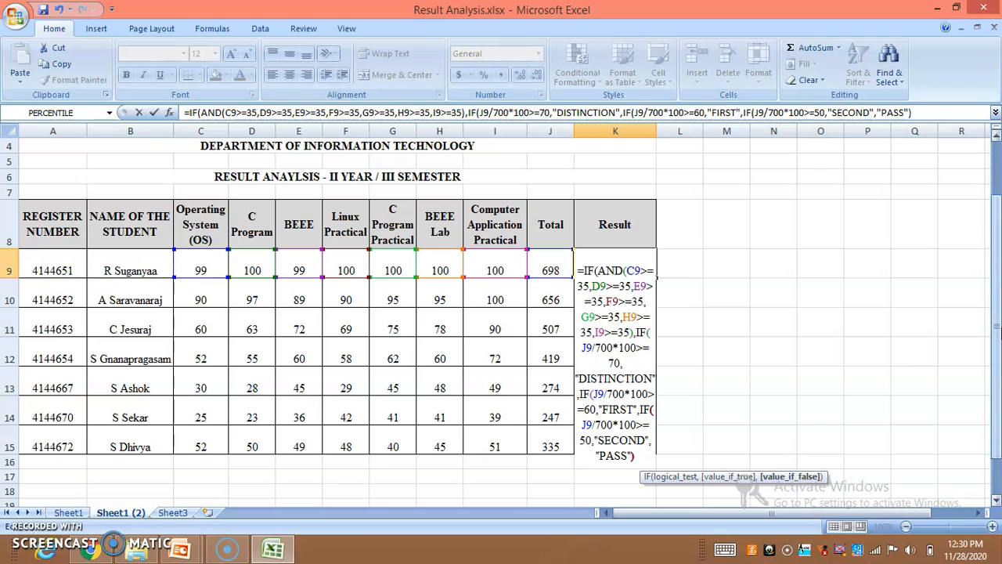
text())
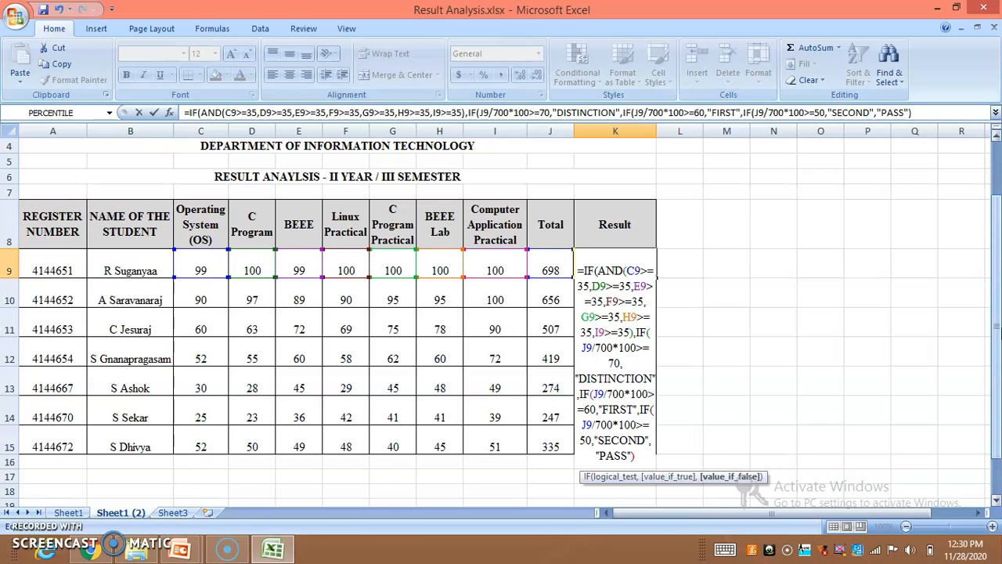
text()))
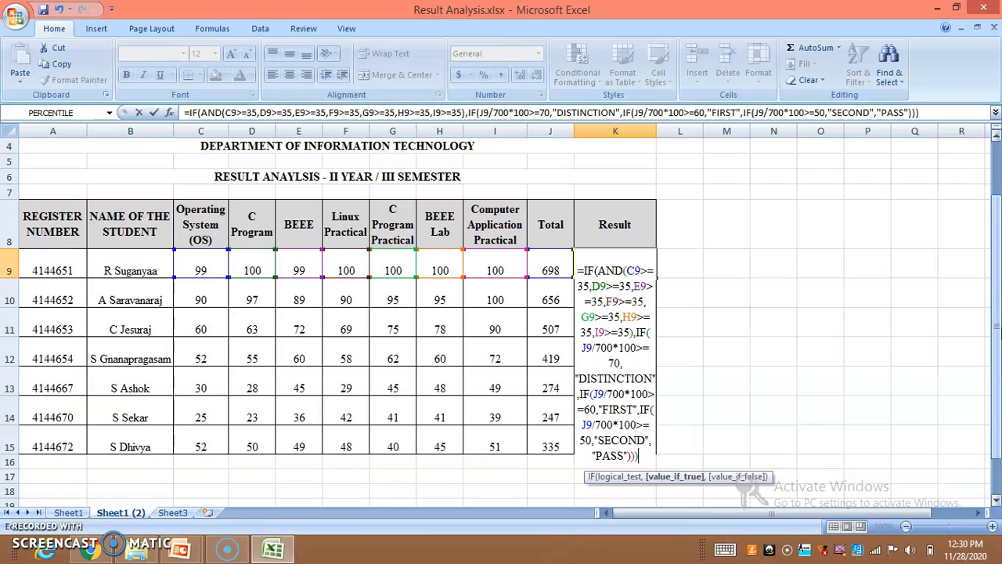
- Enter "FAIL" in quotation marks as the outer IF's false value, and complete the K9 formula
text(,)
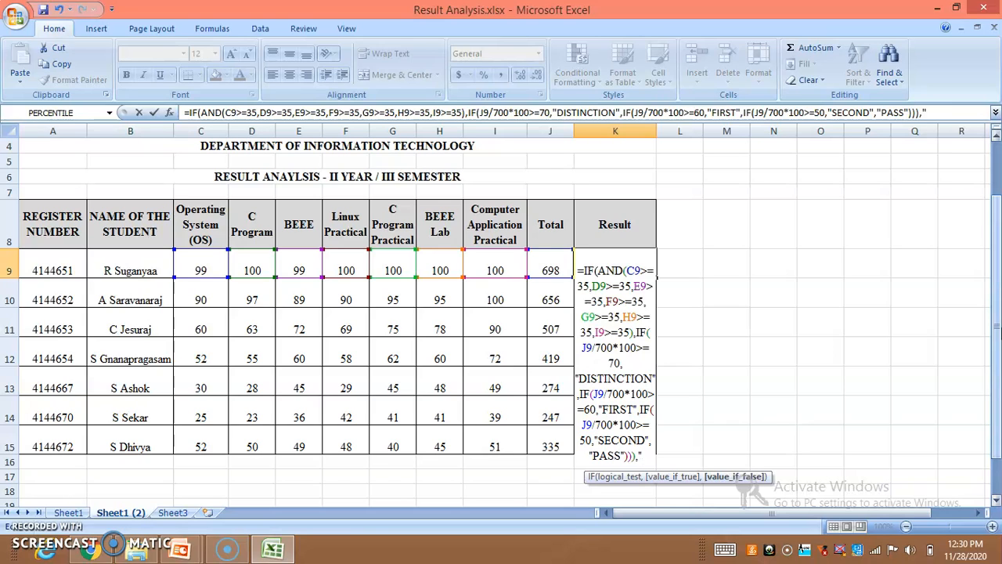
text("FAIL)
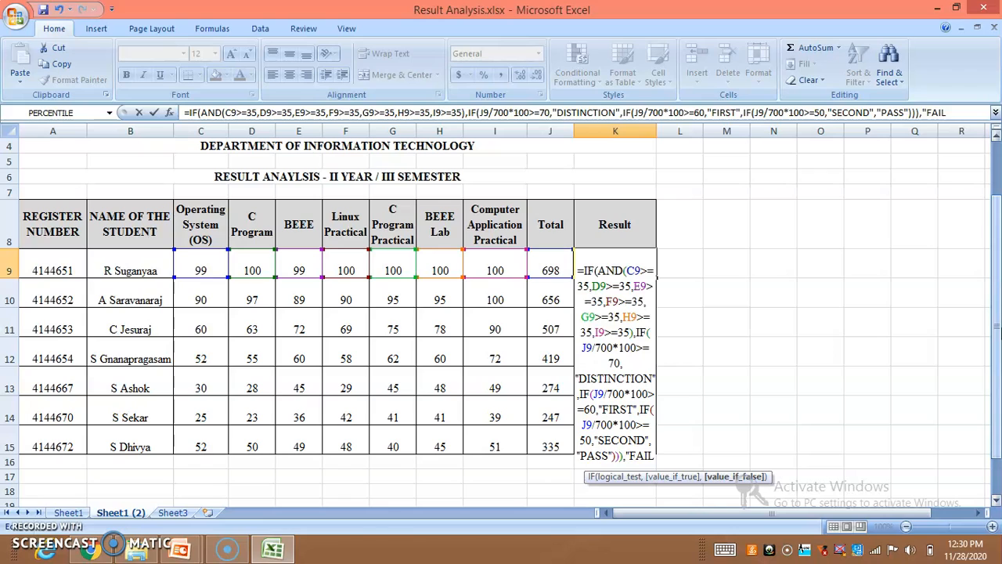
text("))
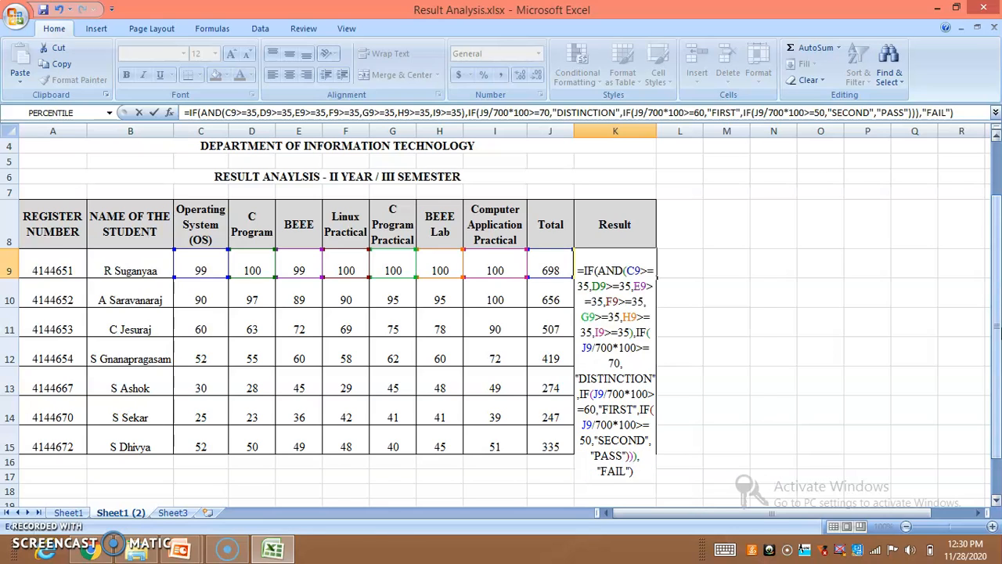
key(Return)
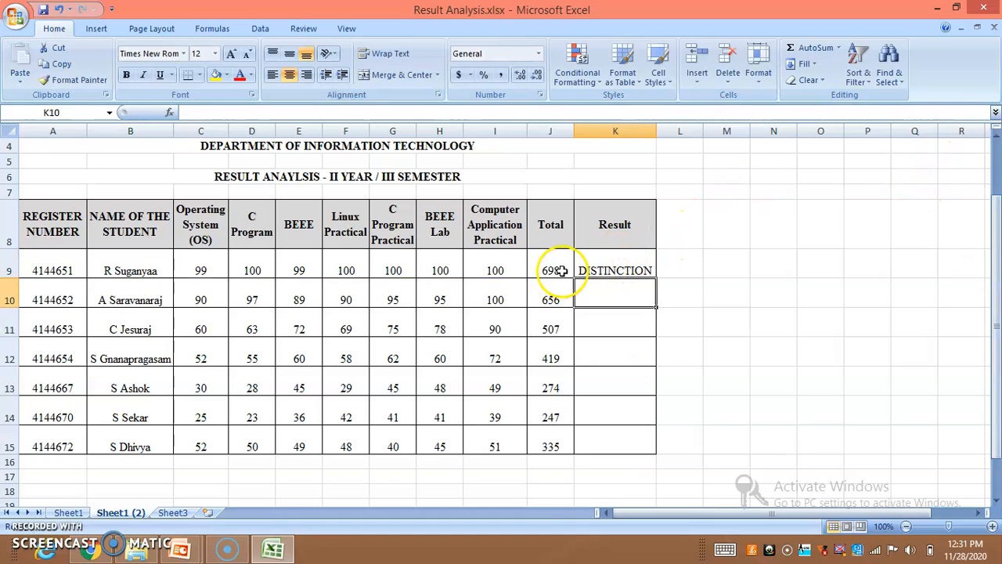
- Fill the K9 result formula down the Result column through K15
click(603, 269)
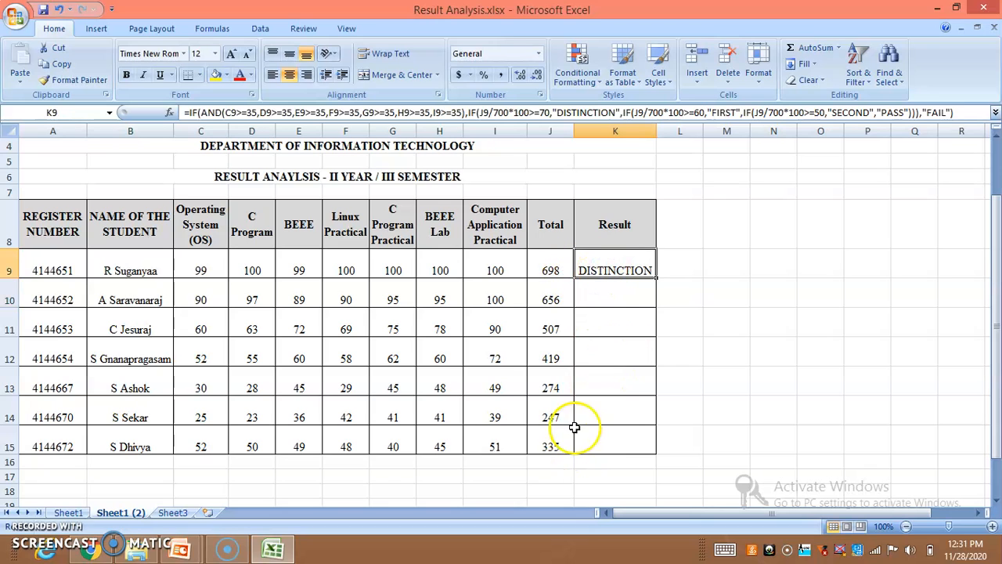
double_click(656, 278)
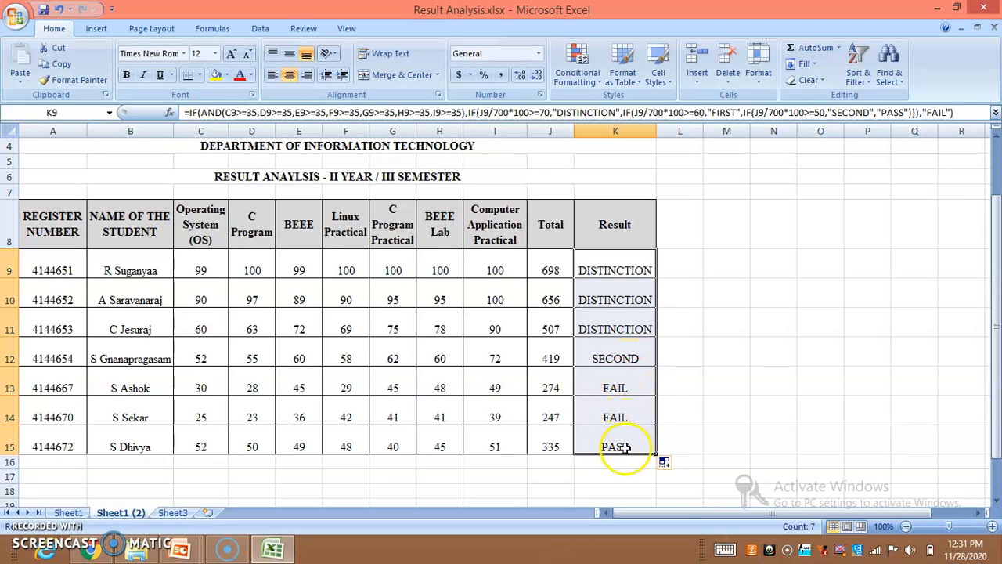
click(29, 541)
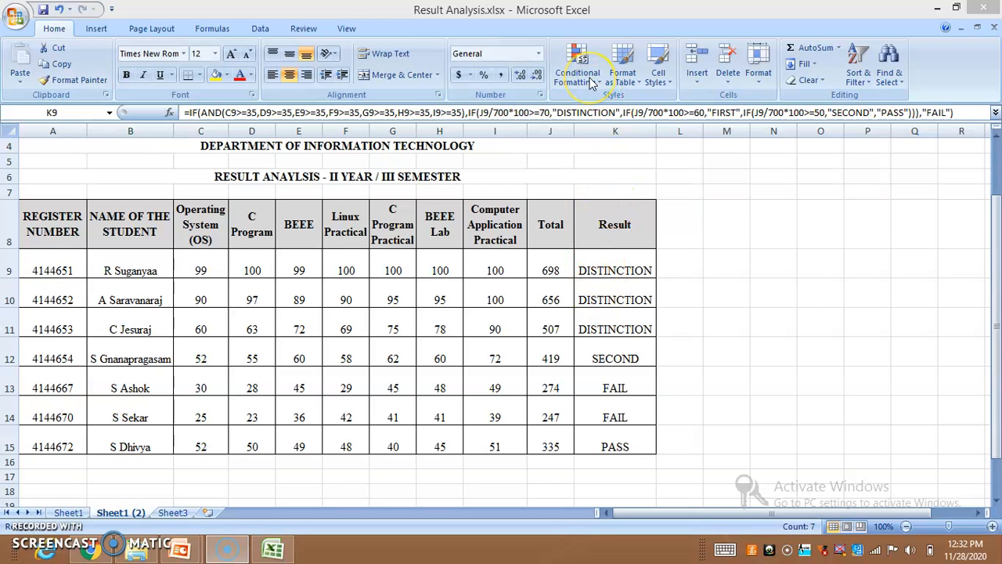
- Start a new conditional formatting rule for the Result cells K9:K15 that uses a formula to determine which cells to format
click(622, 132)
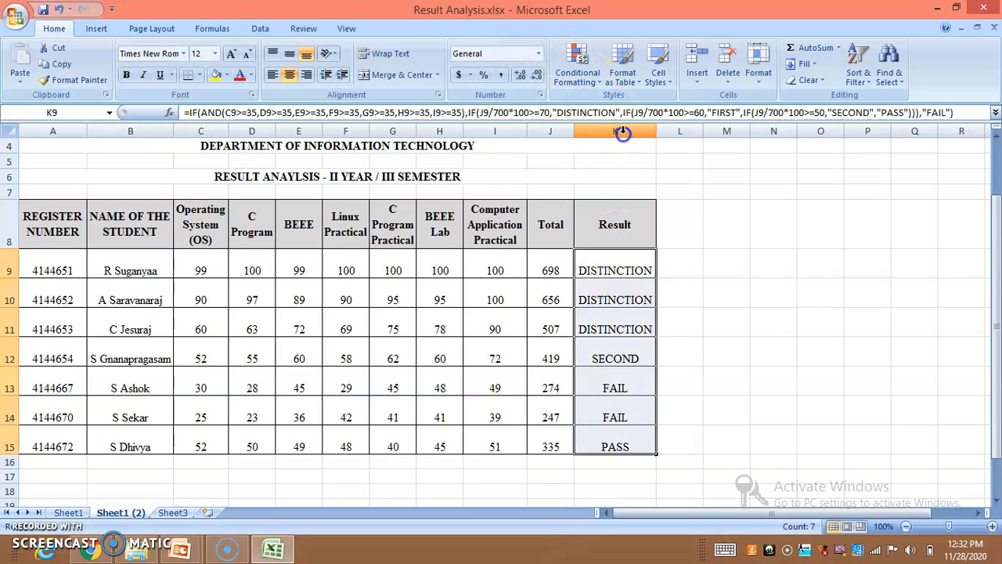
click(589, 84)
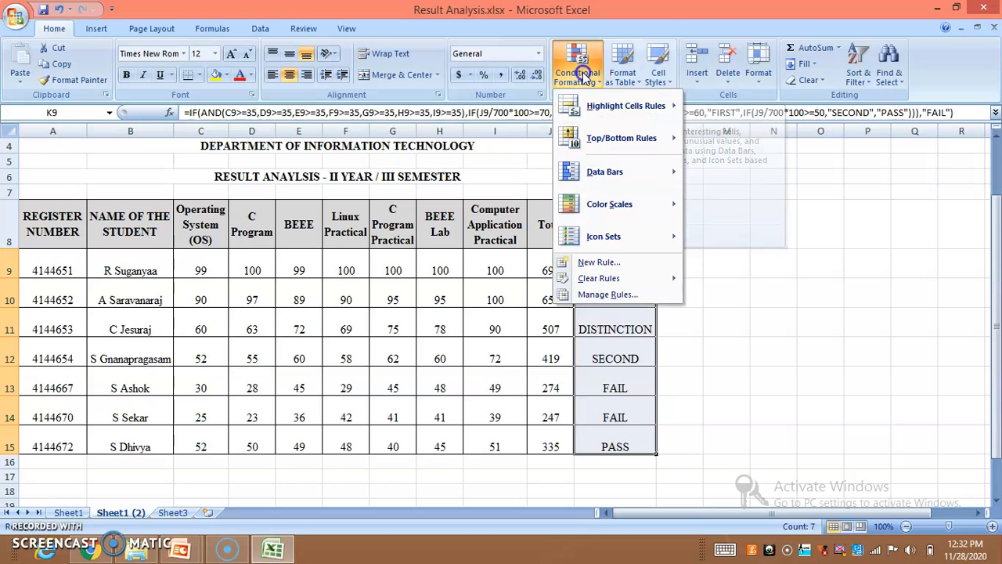
click(622, 263)
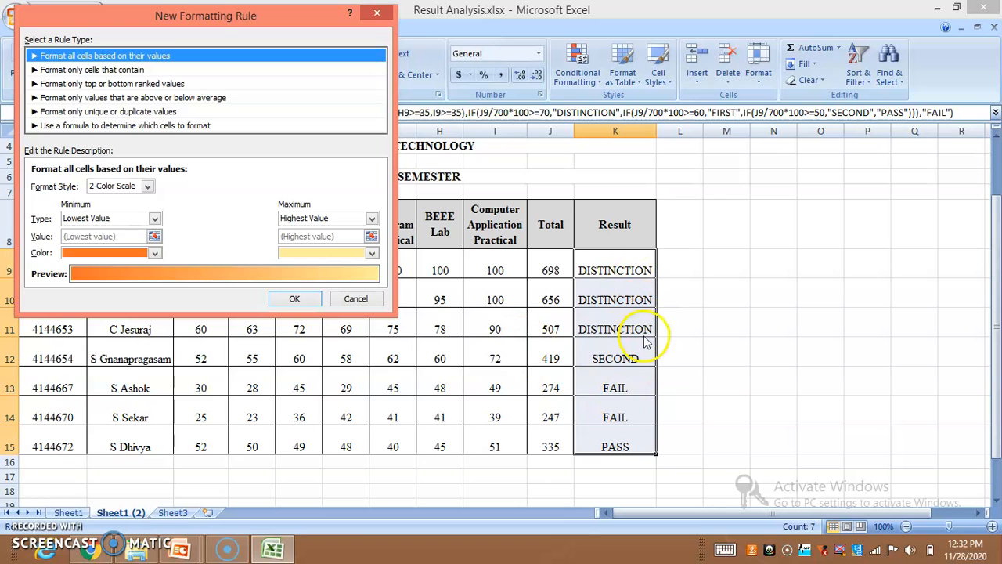
click(116, 129)
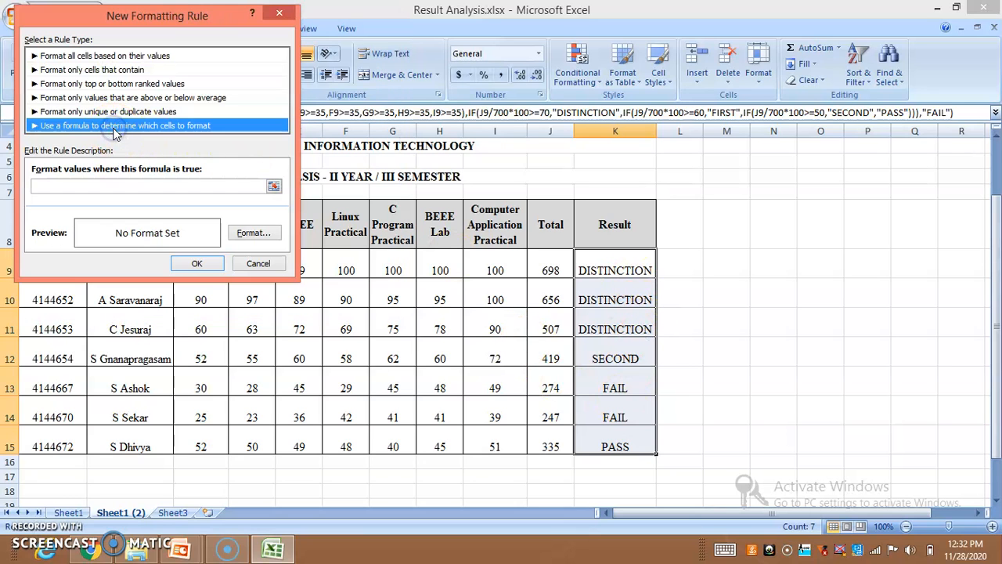
drag(210, 16, 329, 101)
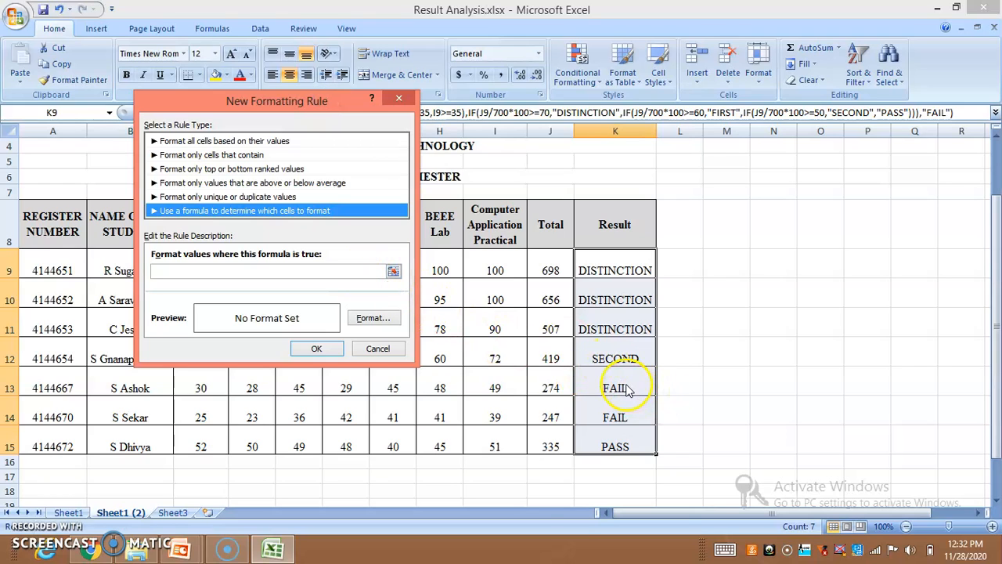
- Set the rule's formula to =$K$13="FAIL", picking cell K13 as the reference
click(394, 271)
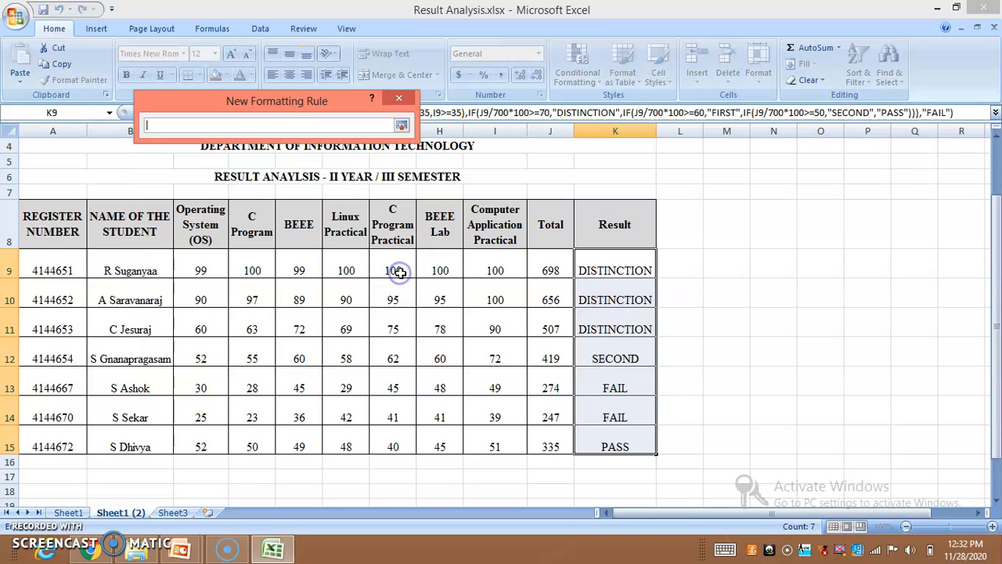
click(626, 388)
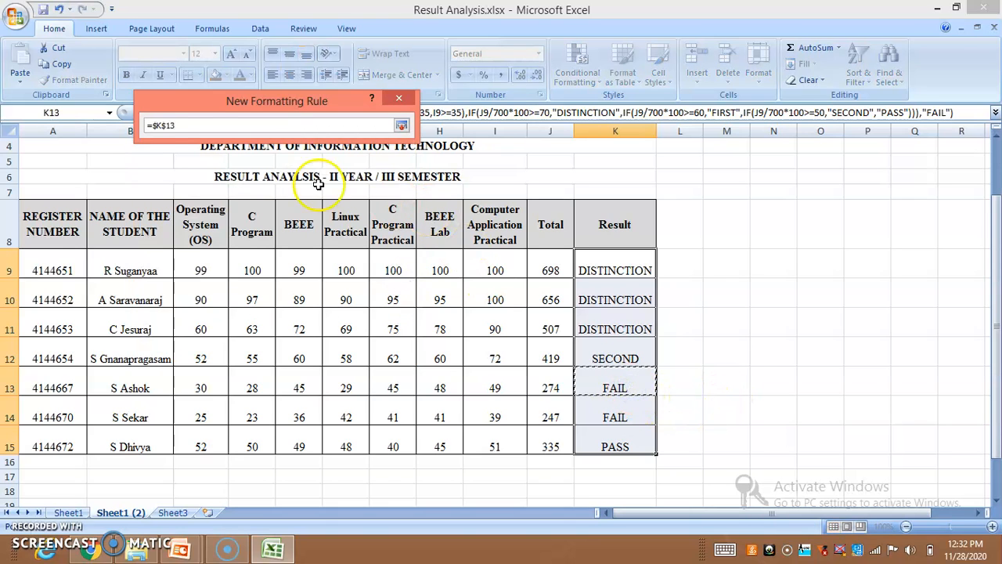
click(207, 130)
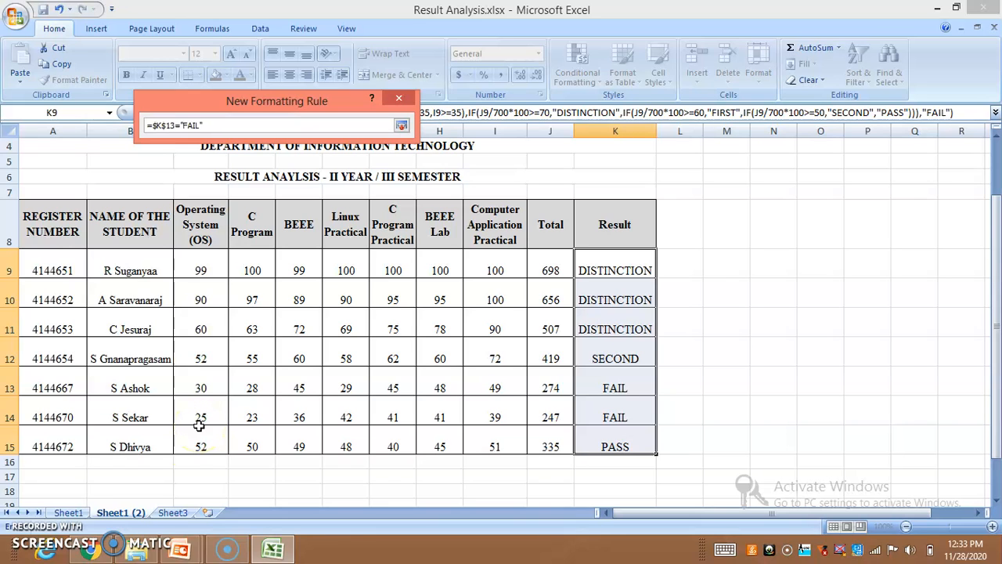
key(Return)
- Set the rule's format to bold red text, and apply the rule to the selected Result cells
click(374, 319)
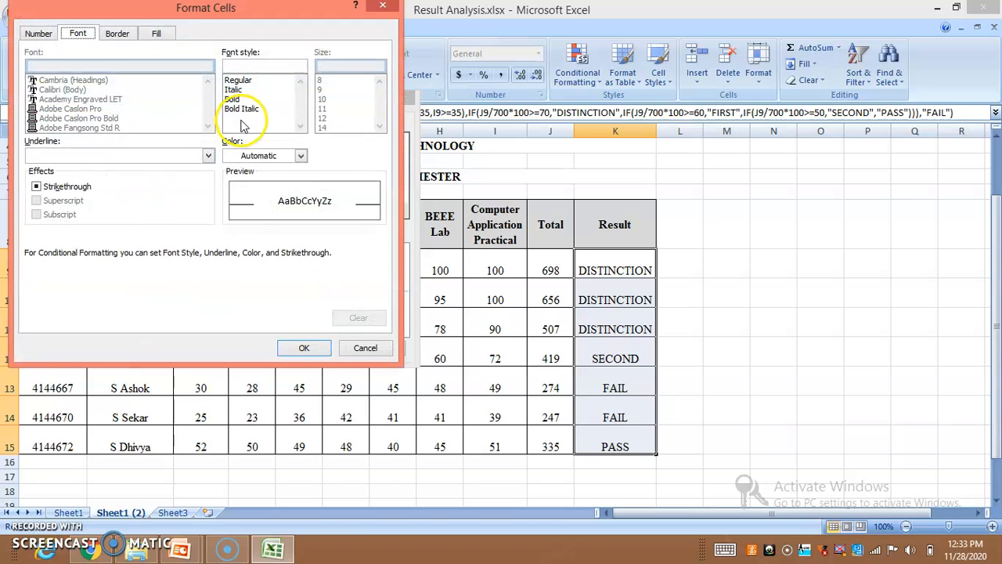
click(235, 99)
click(254, 154)
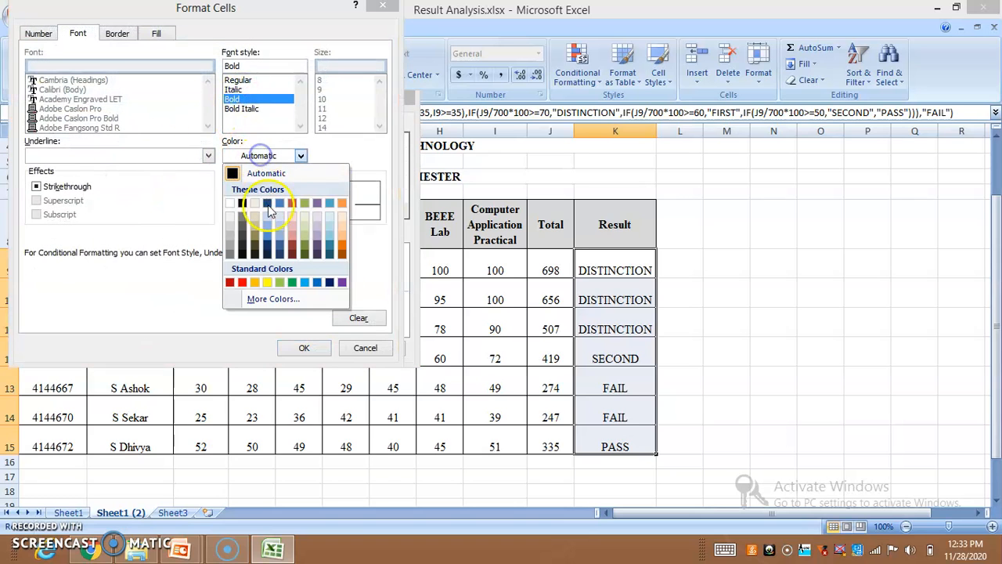
click(242, 283)
click(297, 348)
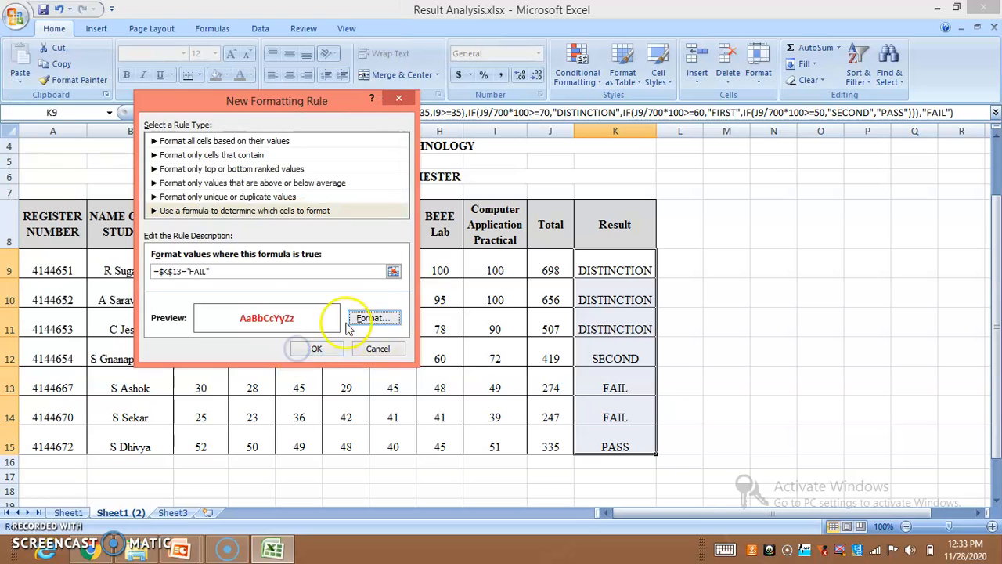
click(317, 349)
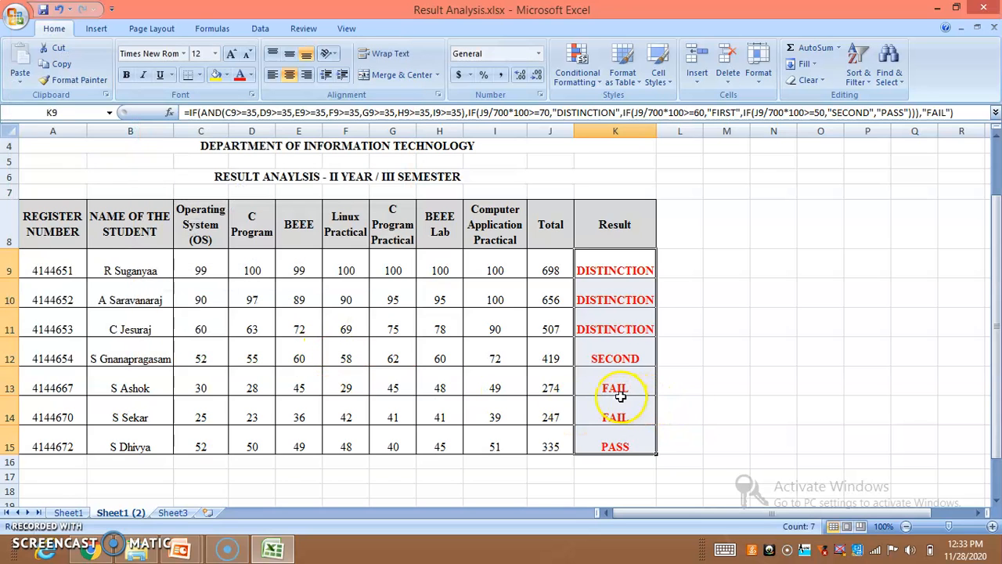
click(251, 329)
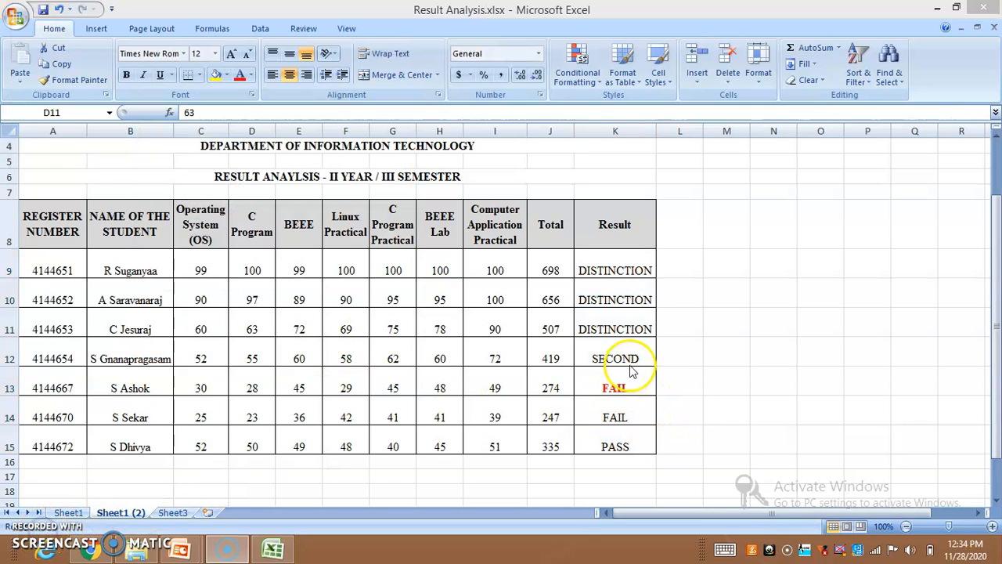
double_click(613, 419)
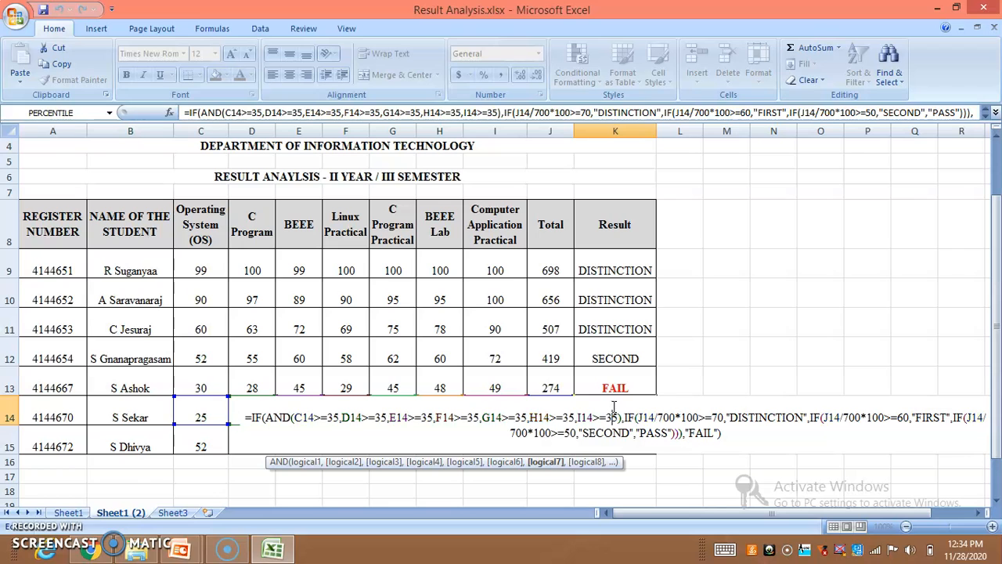
key(Return)
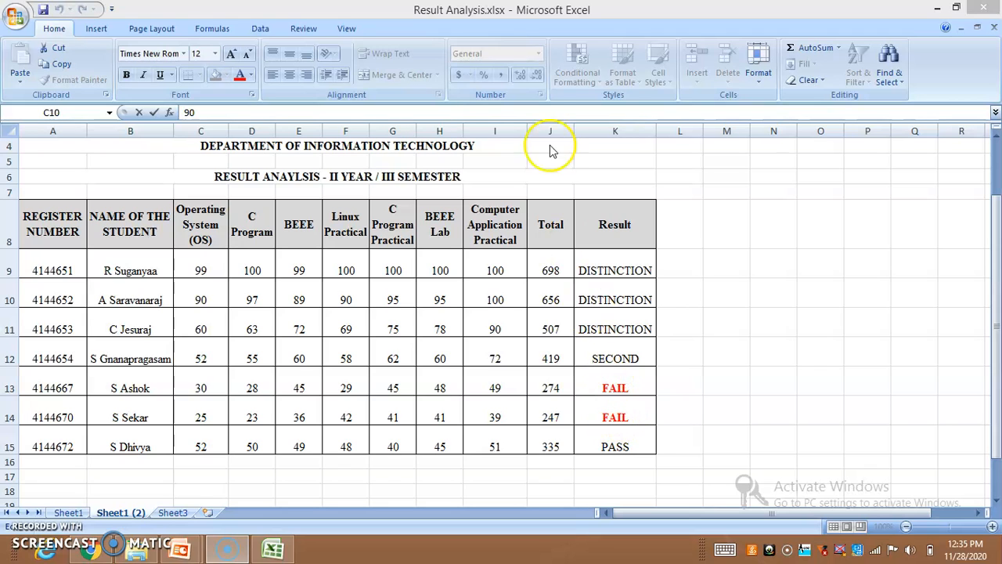
click(625, 413)
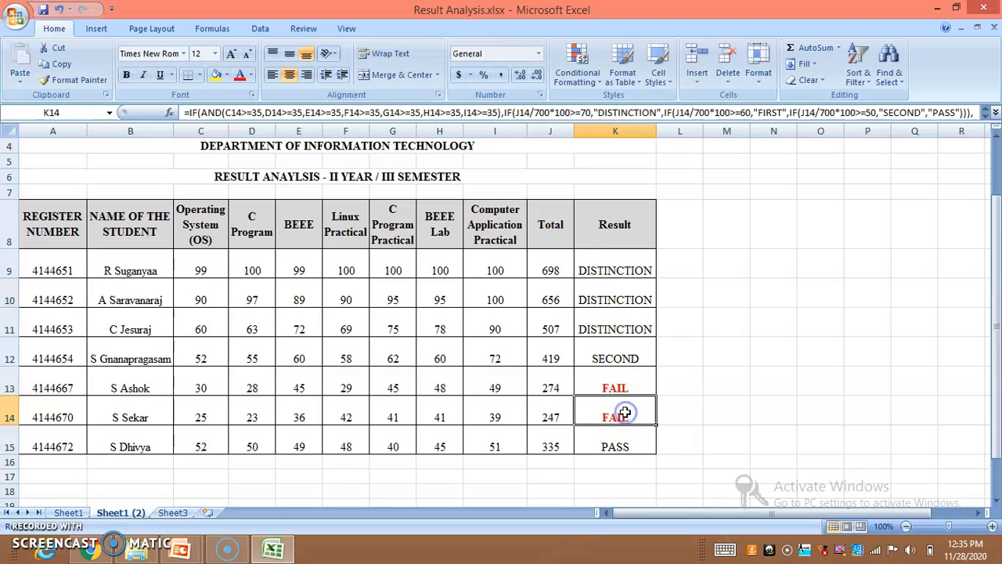
click(578, 67)
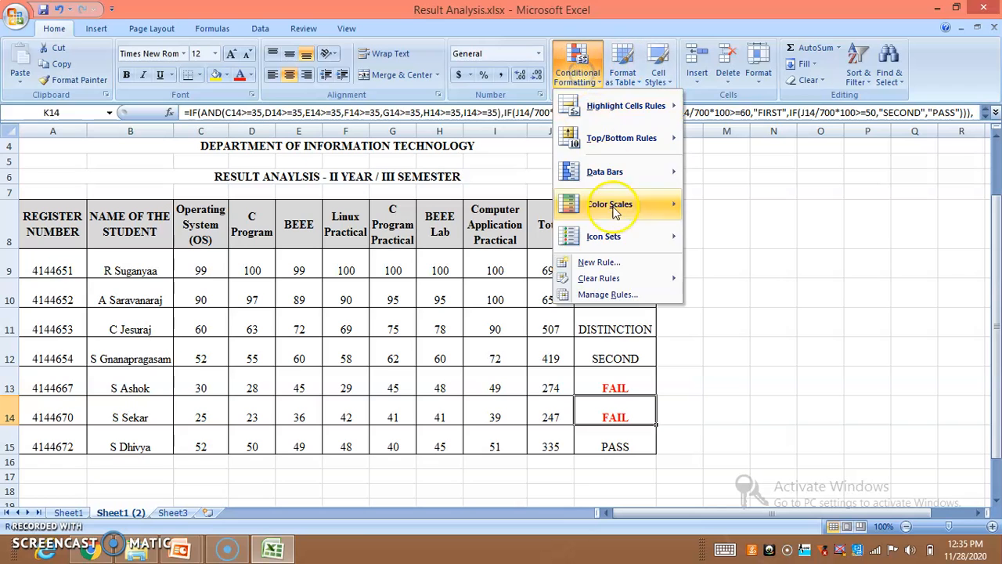
click(620, 263)
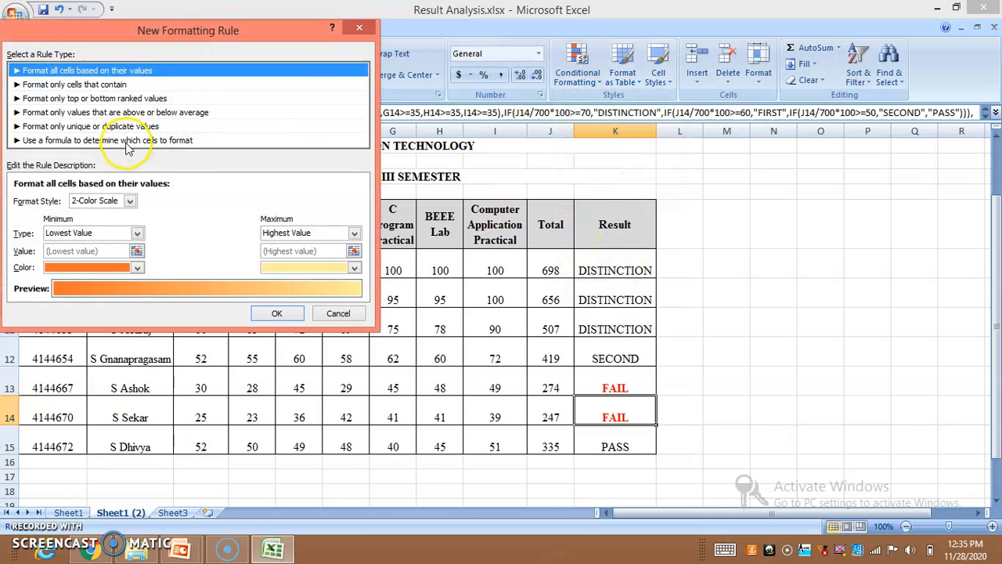
click(128, 141)
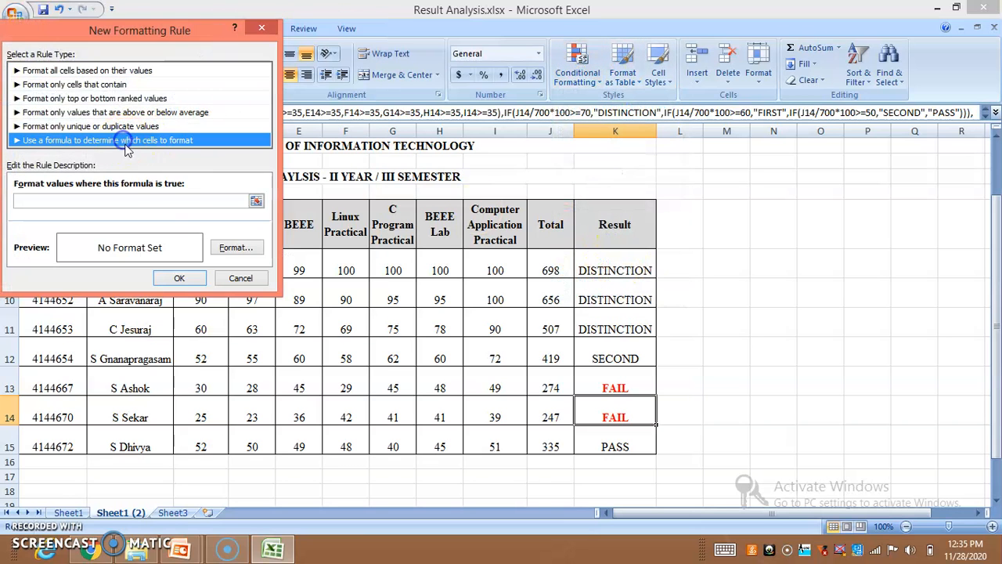
click(255, 203)
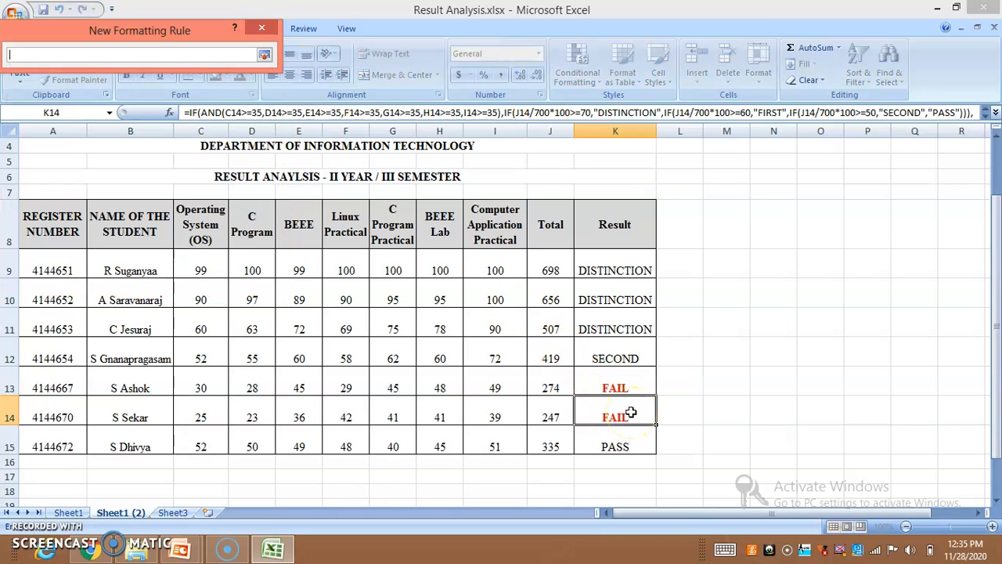
click(264, 55)
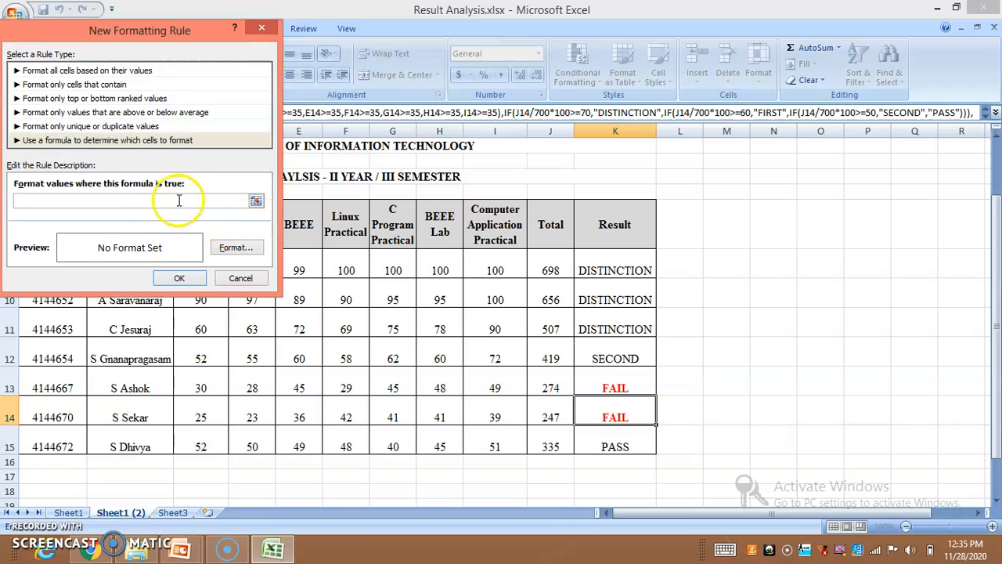
click(236, 247)
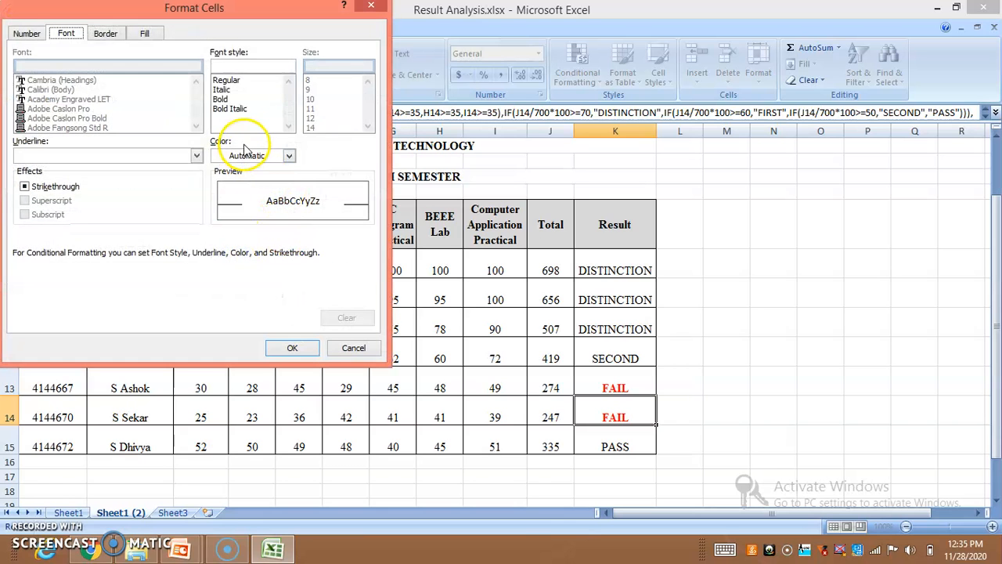
key(Return)
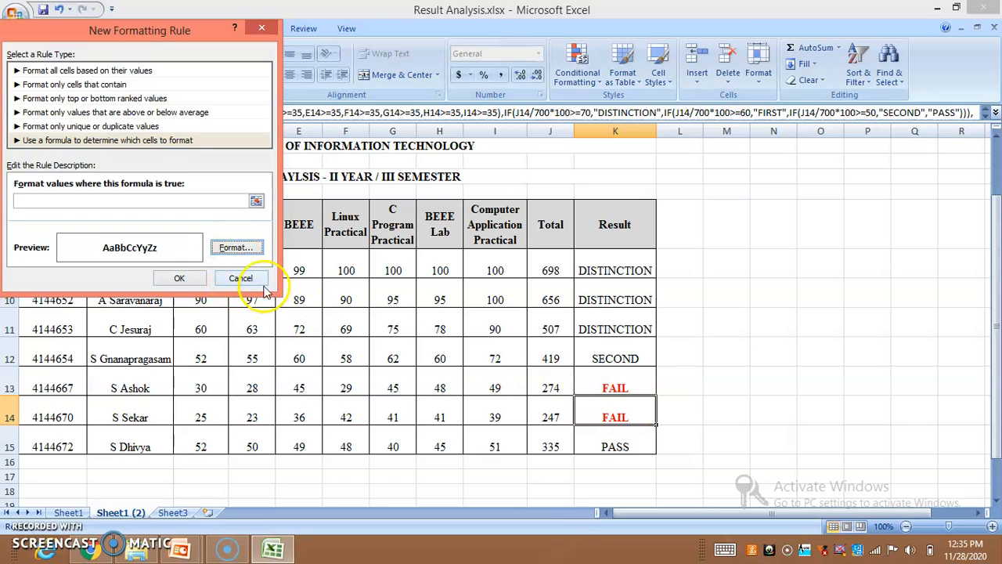
click(249, 279)
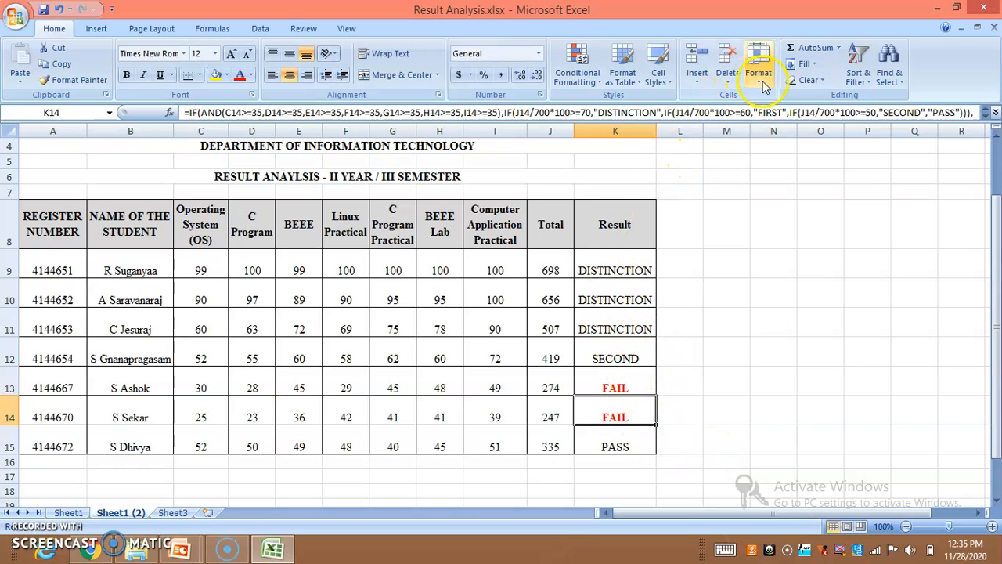
- Try to add a filter to the whole Result column K
click(611, 131)
click(856, 78)
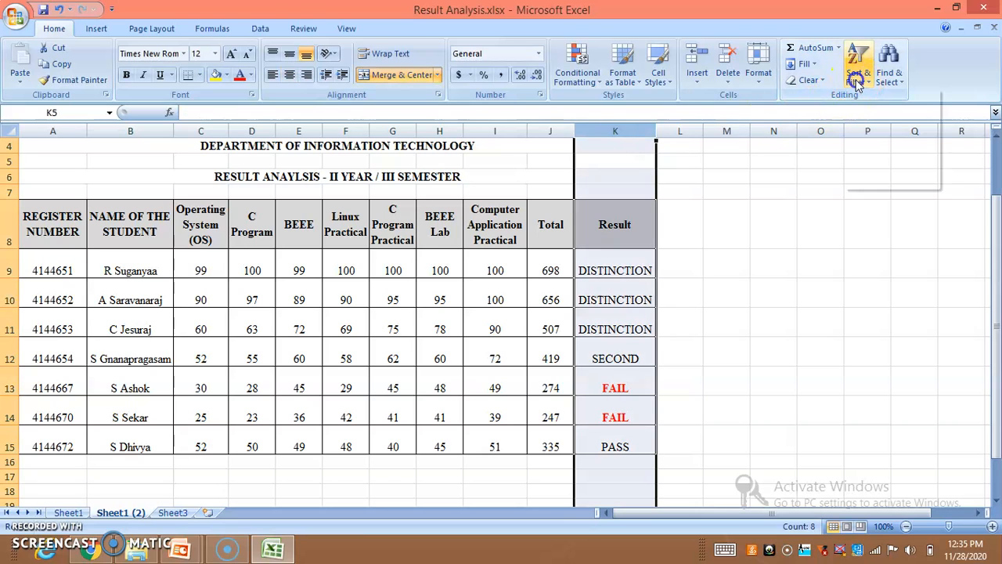
click(888, 146)
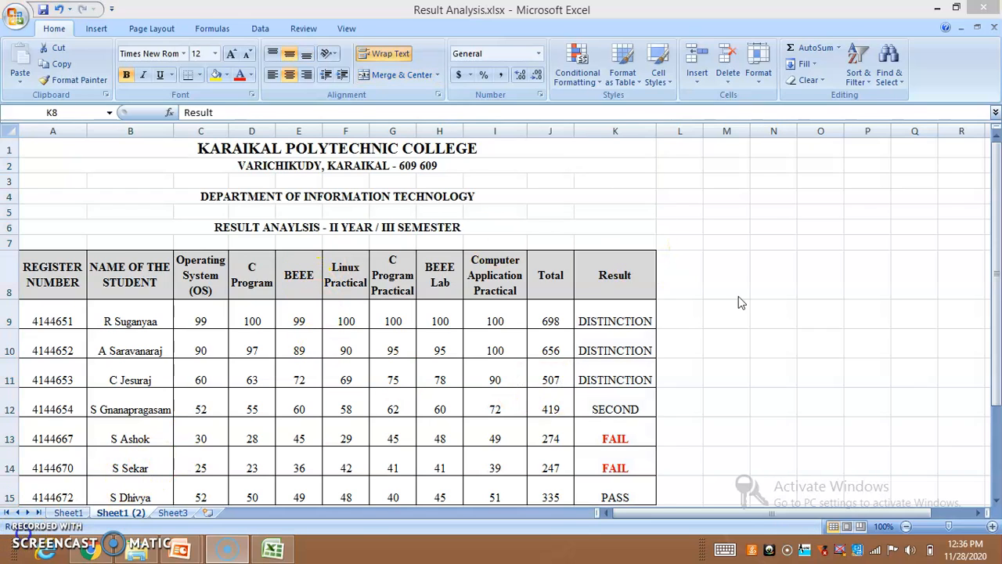
- Turn on filtering for the result table's header row, starting from the Result header in K8
click(624, 278)
click(627, 275)
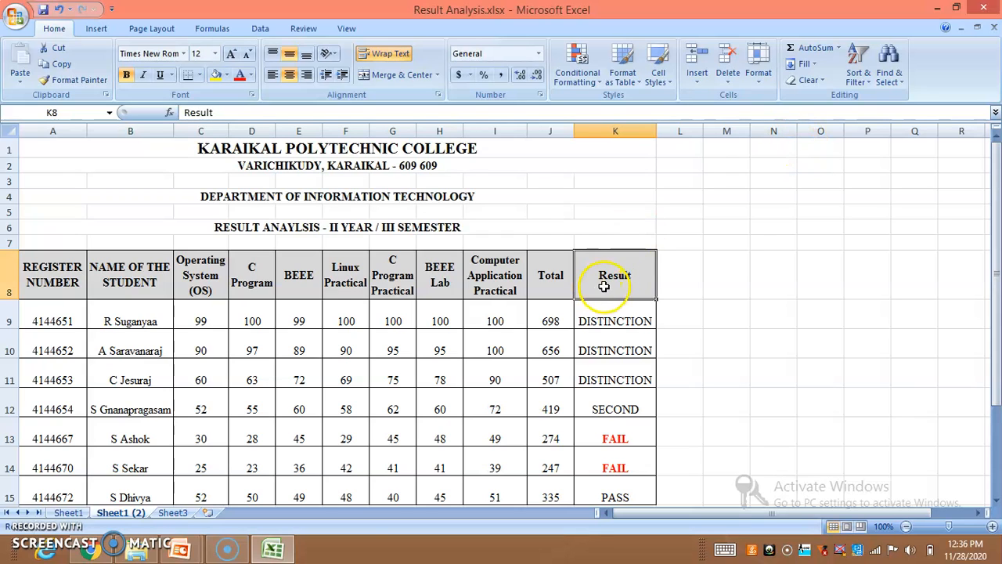
click(858, 69)
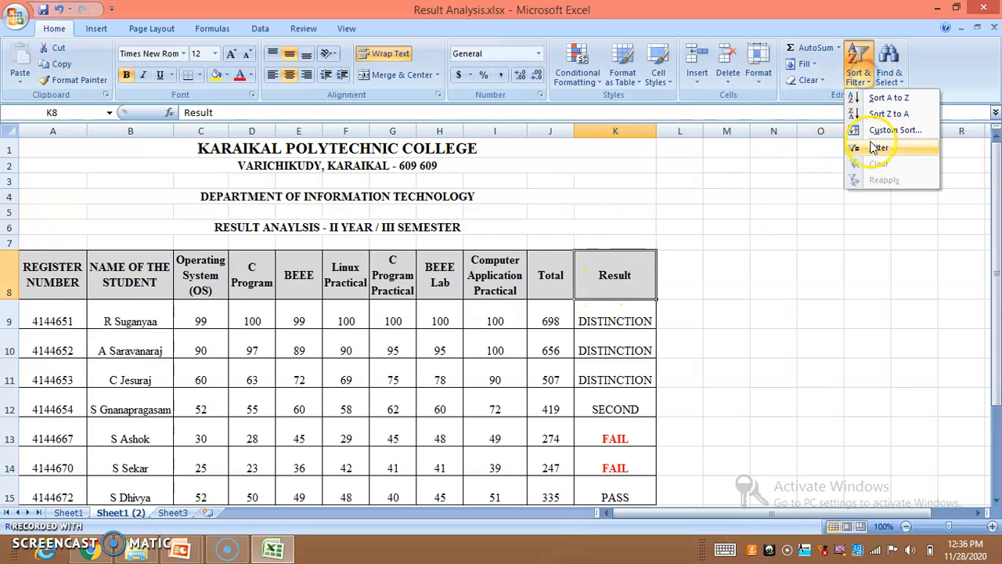
click(872, 146)
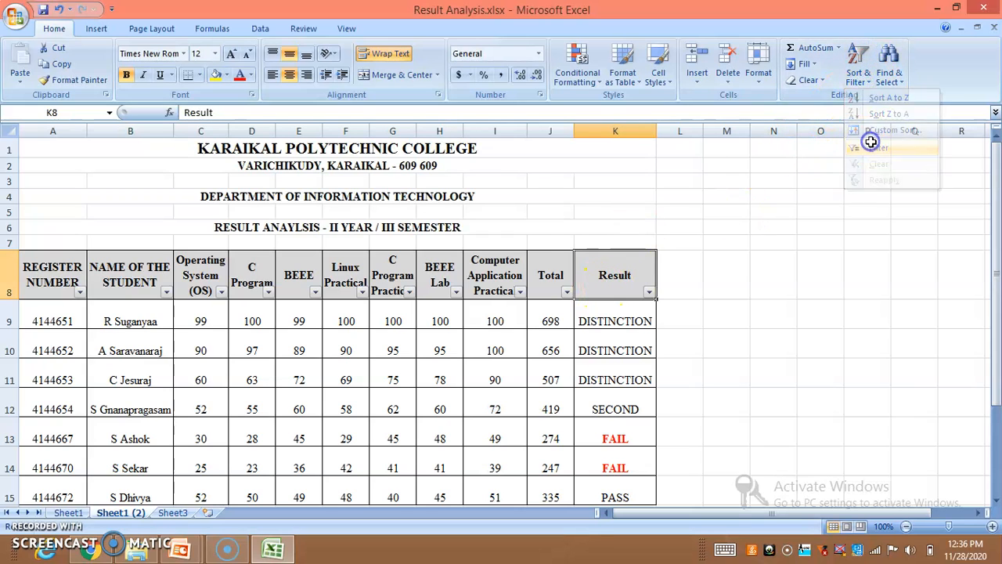
- Filter the Result column to show only the FAIL rows
click(649, 294)
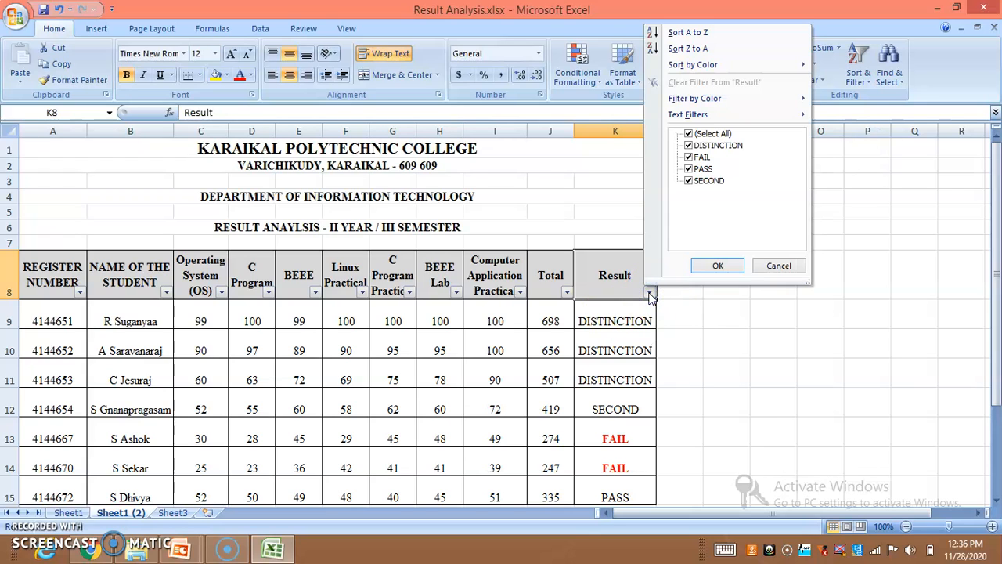
click(688, 133)
click(688, 157)
click(718, 265)
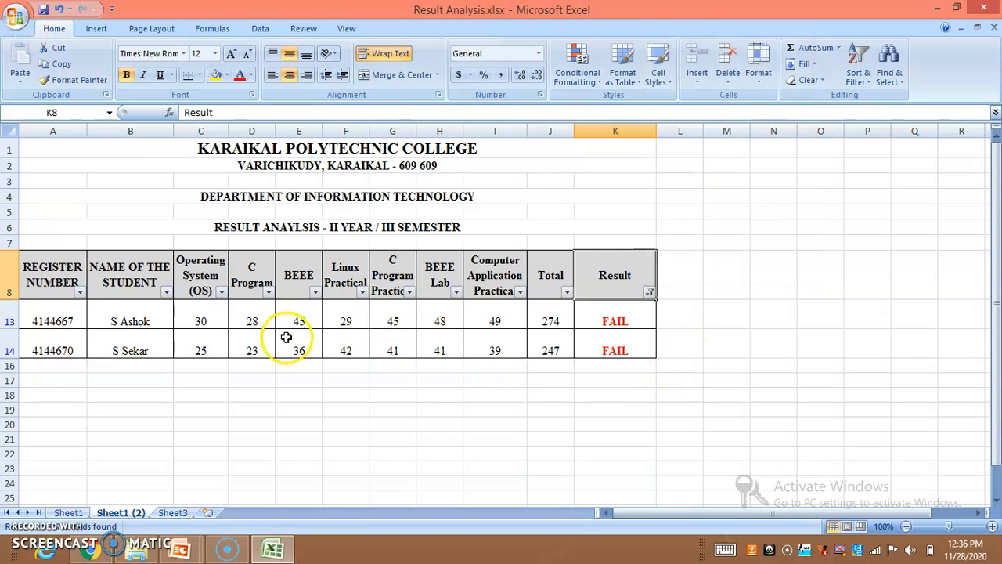
- Change the Result column's filter to show only the DISTINCTION rows
click(650, 294)
click(649, 293)
click(649, 294)
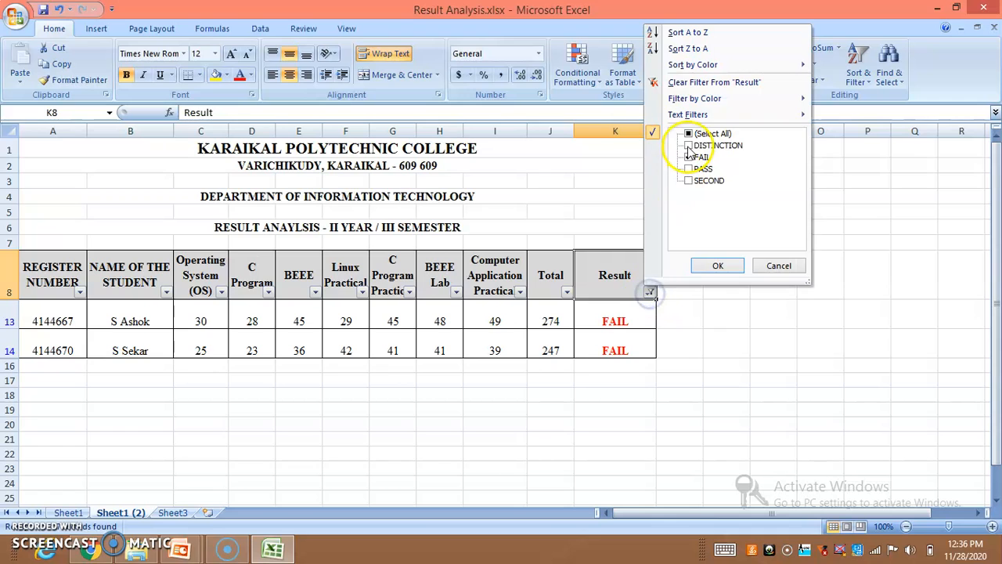
click(688, 145)
click(688, 156)
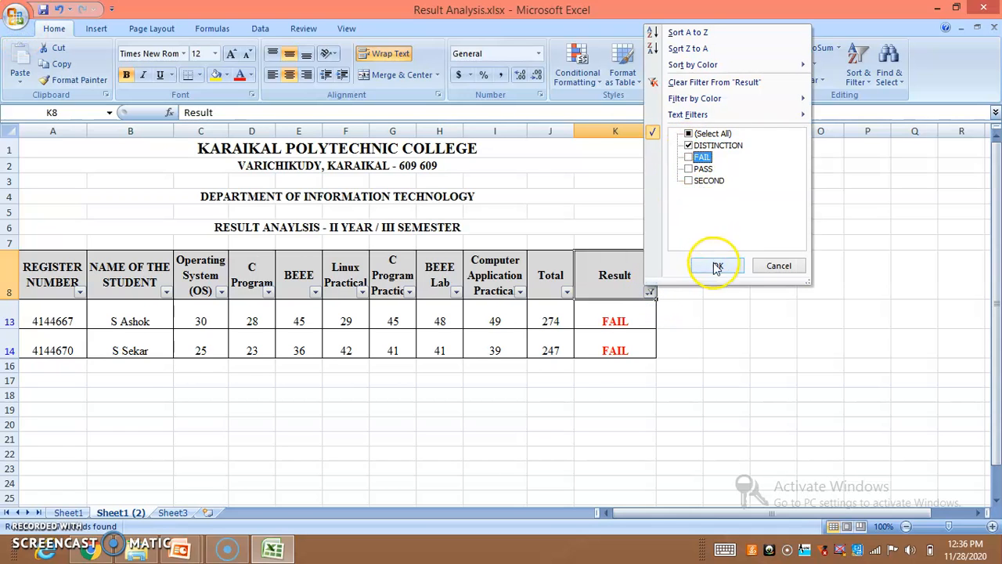
click(718, 265)
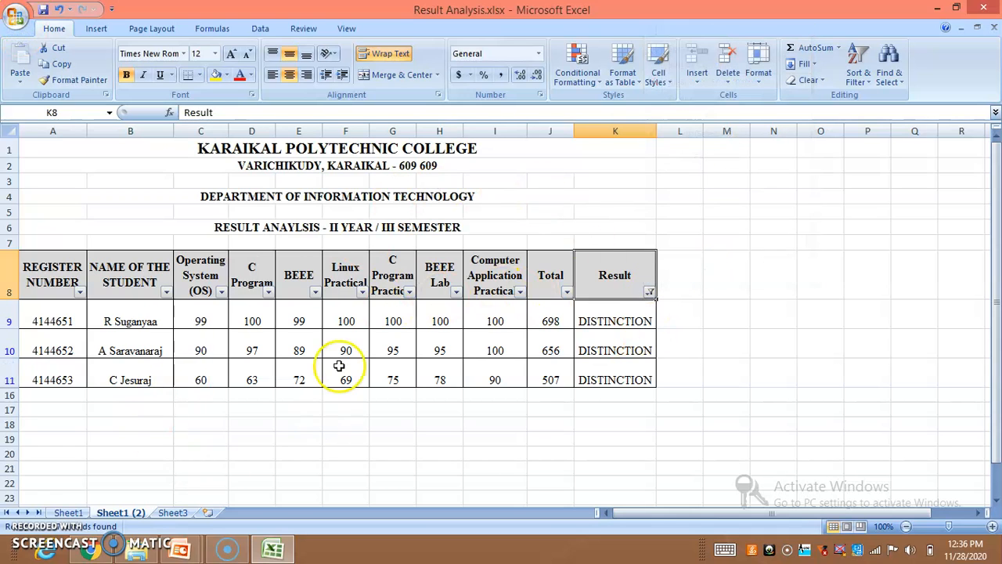